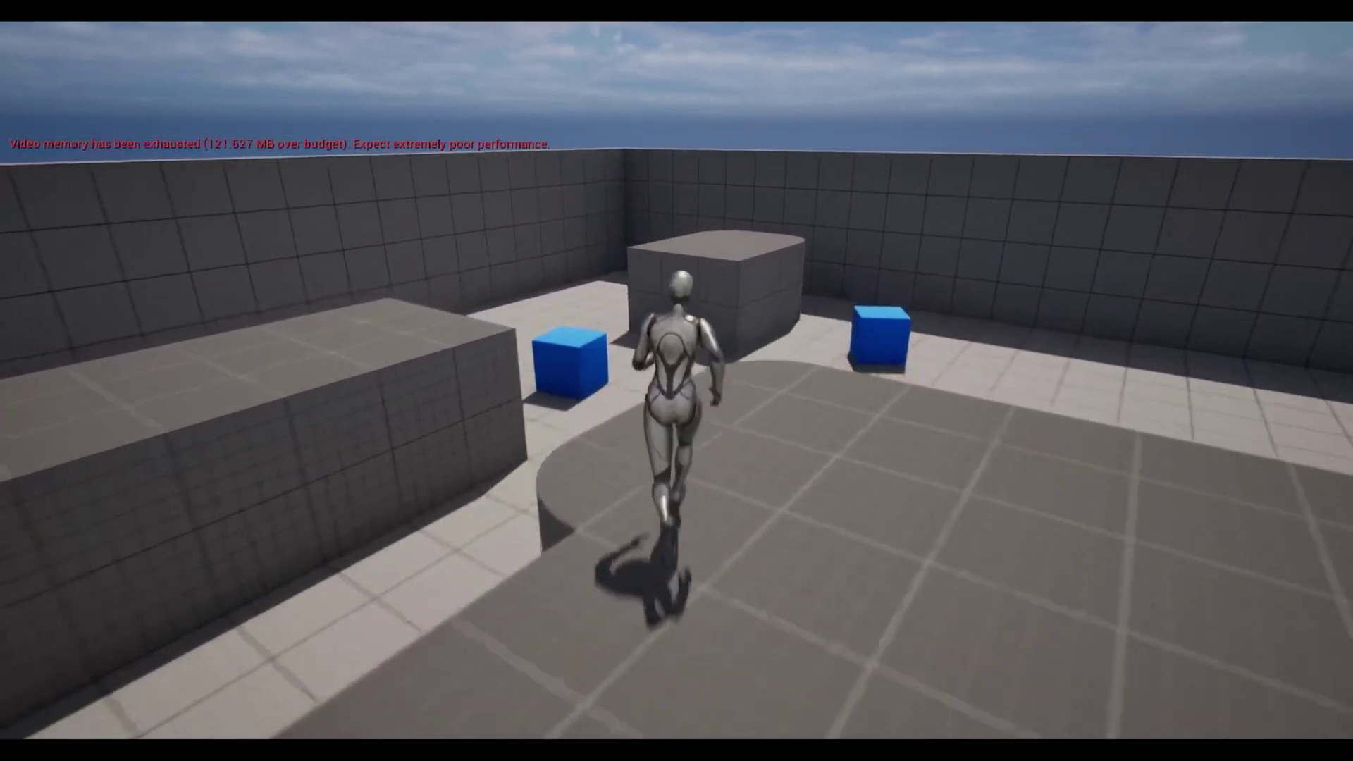
Jump the character onto the blue cube, then open BP_ThirdPersonCharacter from ThirdPerson > Blueprints
key(space)
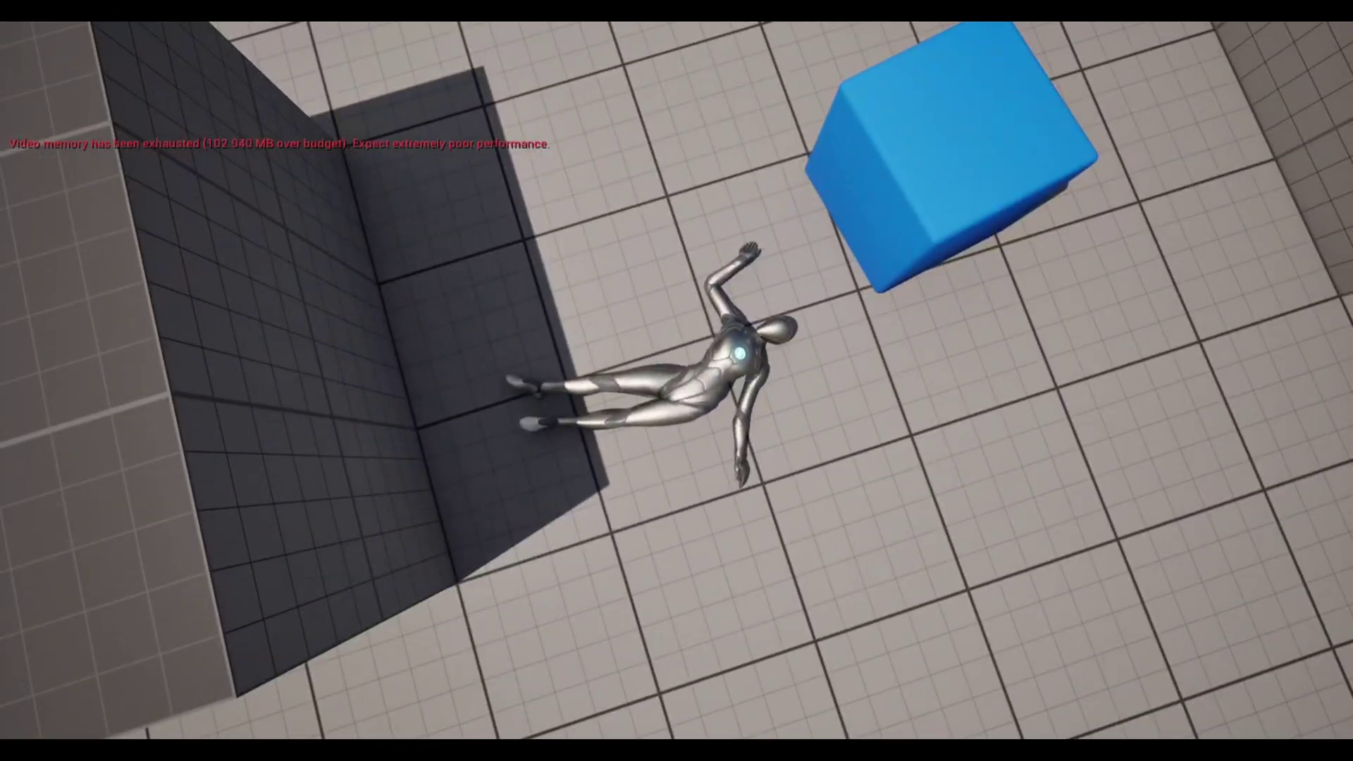
key(ctrl+space)
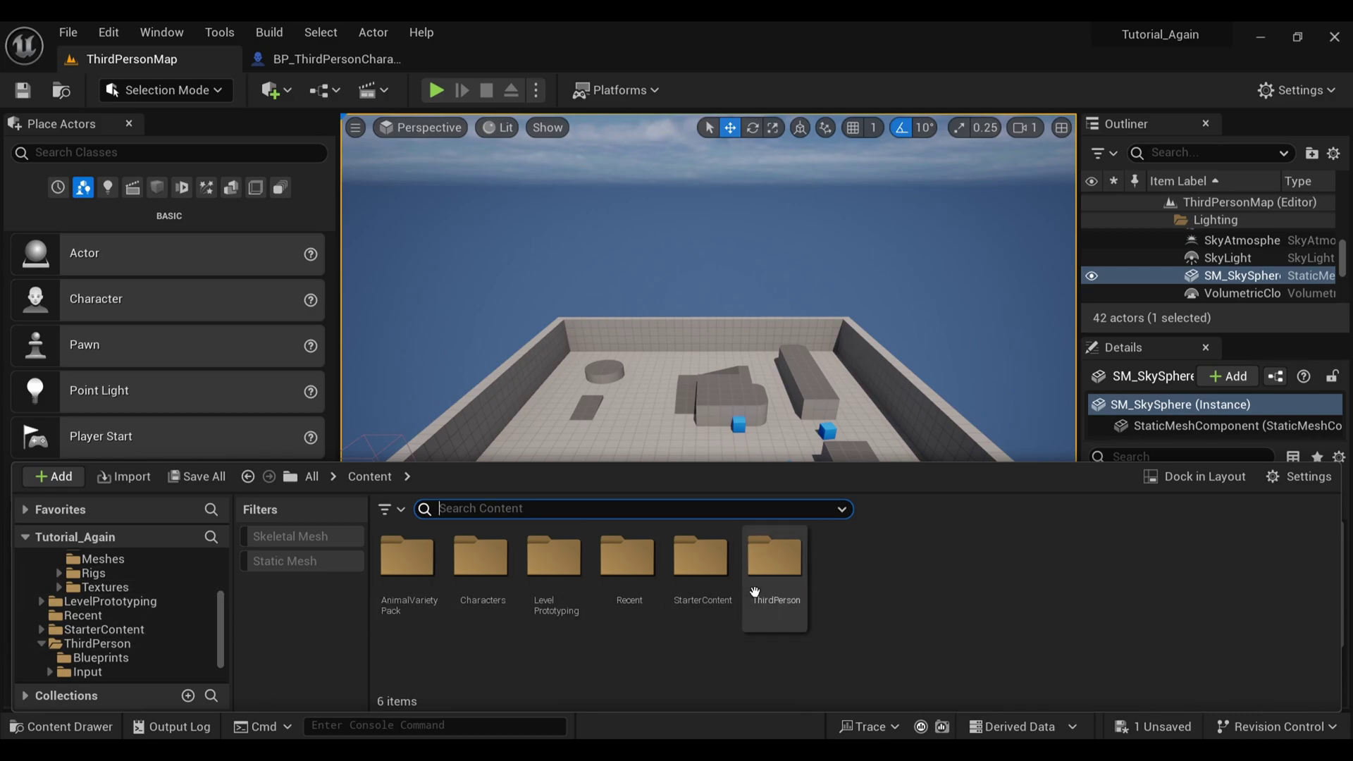
click(787, 587)
double_click(786, 587)
double_click(407, 556)
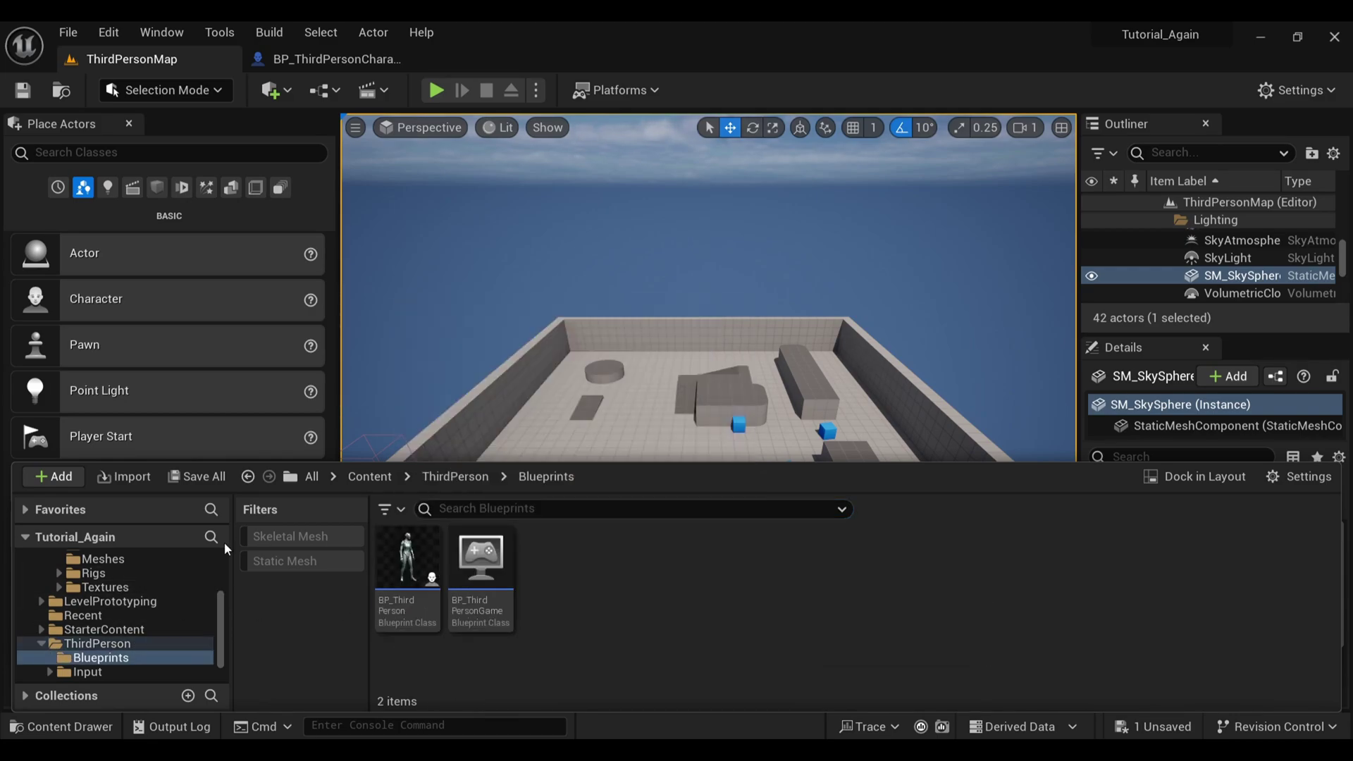
double_click(391, 551)
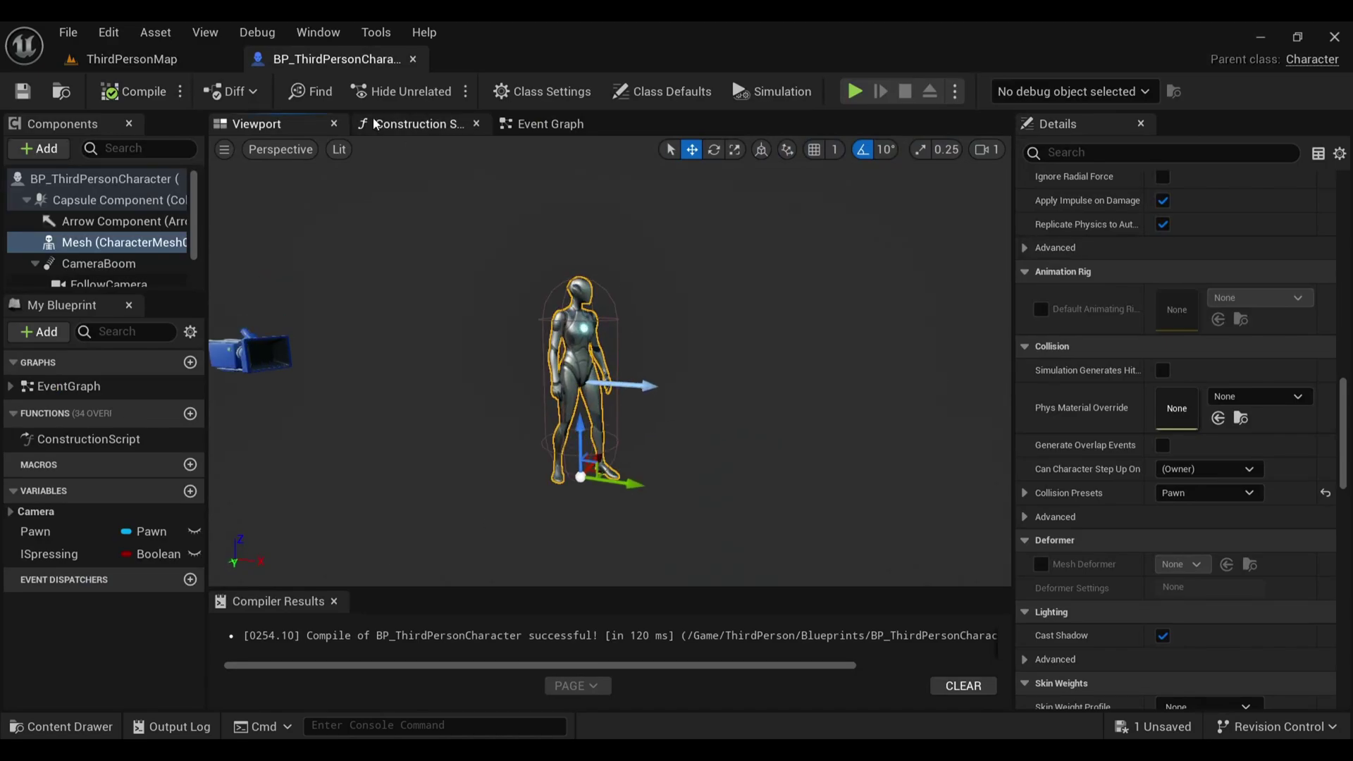
Add an E keyboard event node to the Event Graph and position it up-left
click(541, 123)
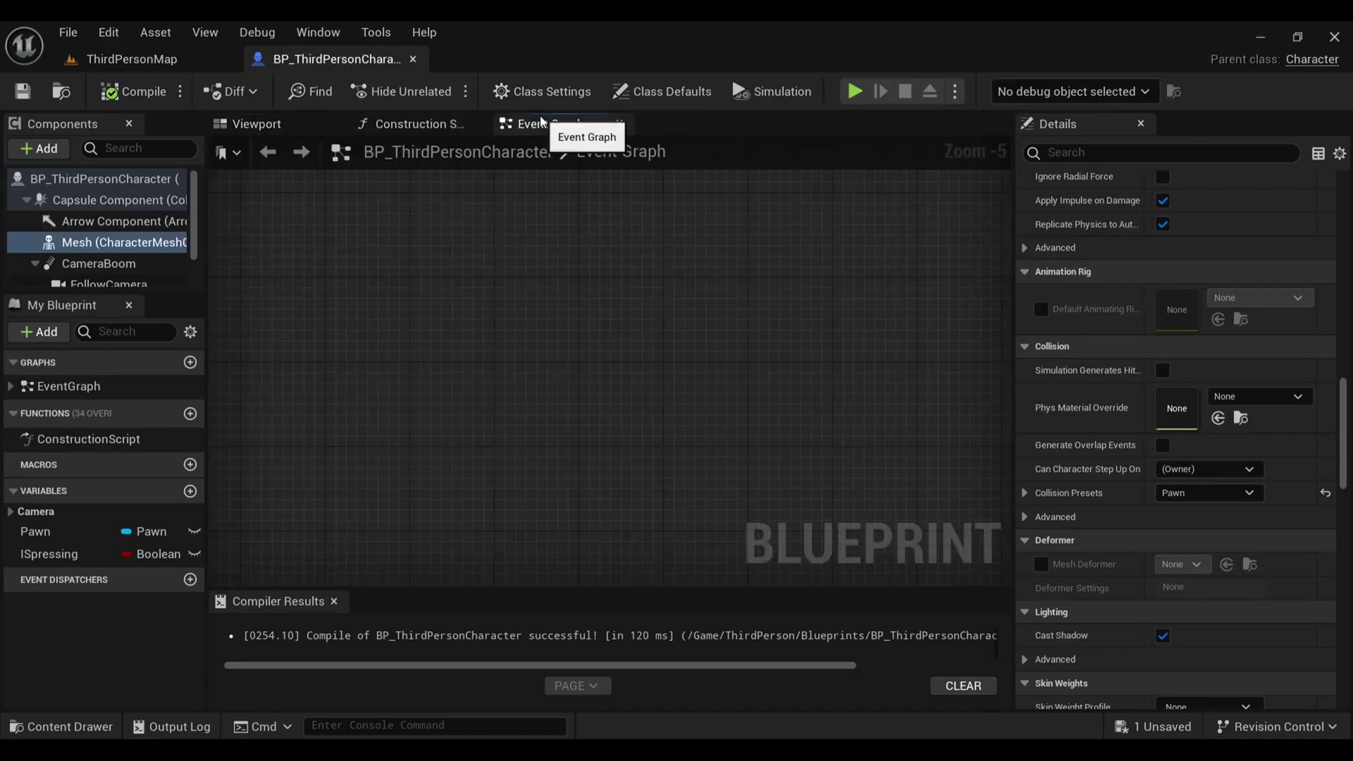
right_click(539, 363)
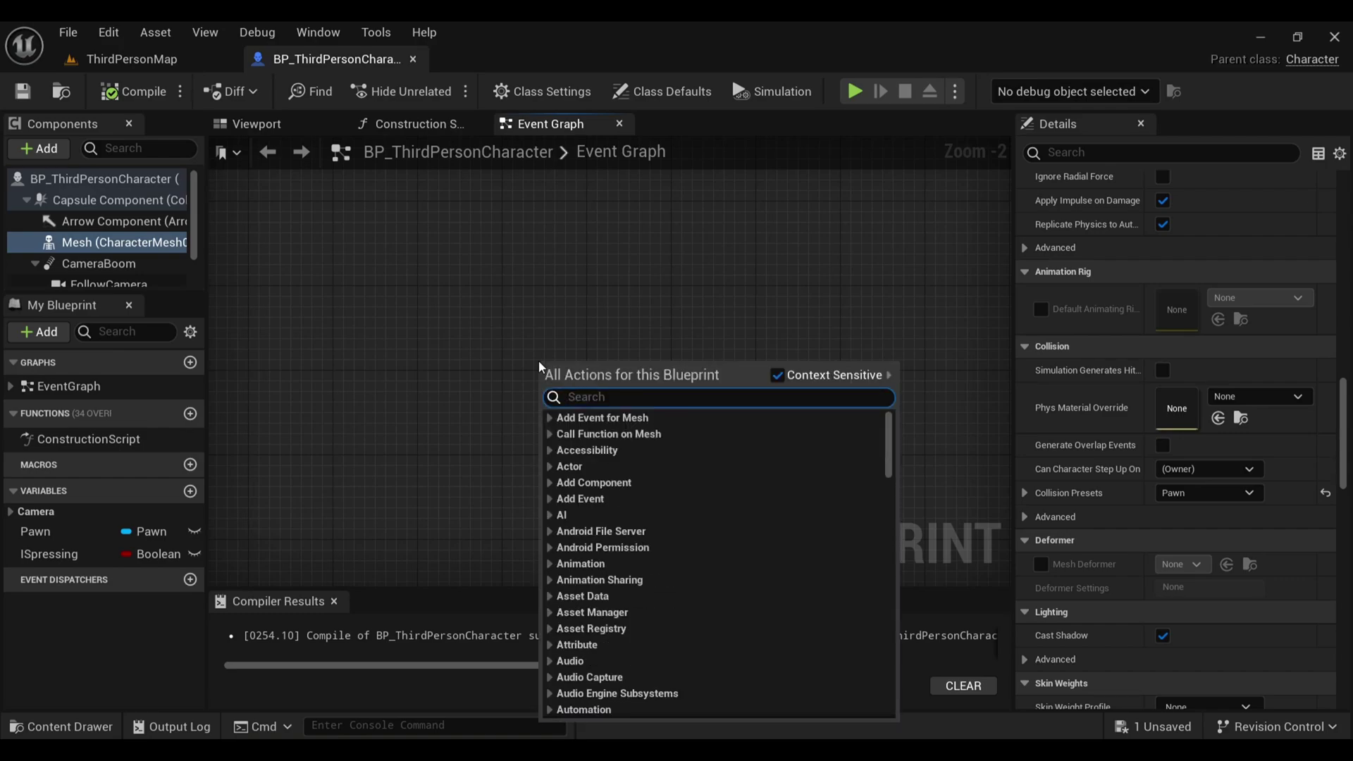
text(key )
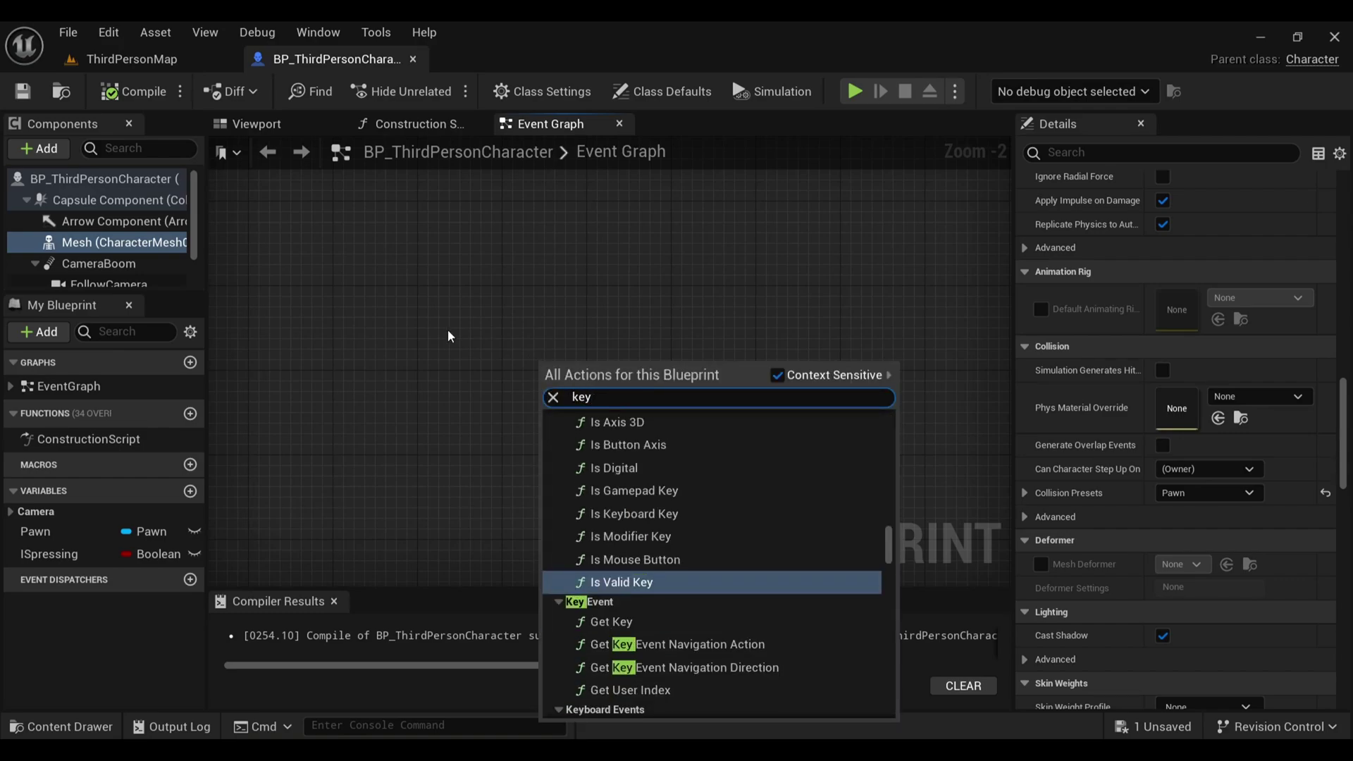
text(E)
scroll(703, 499, down, 5)
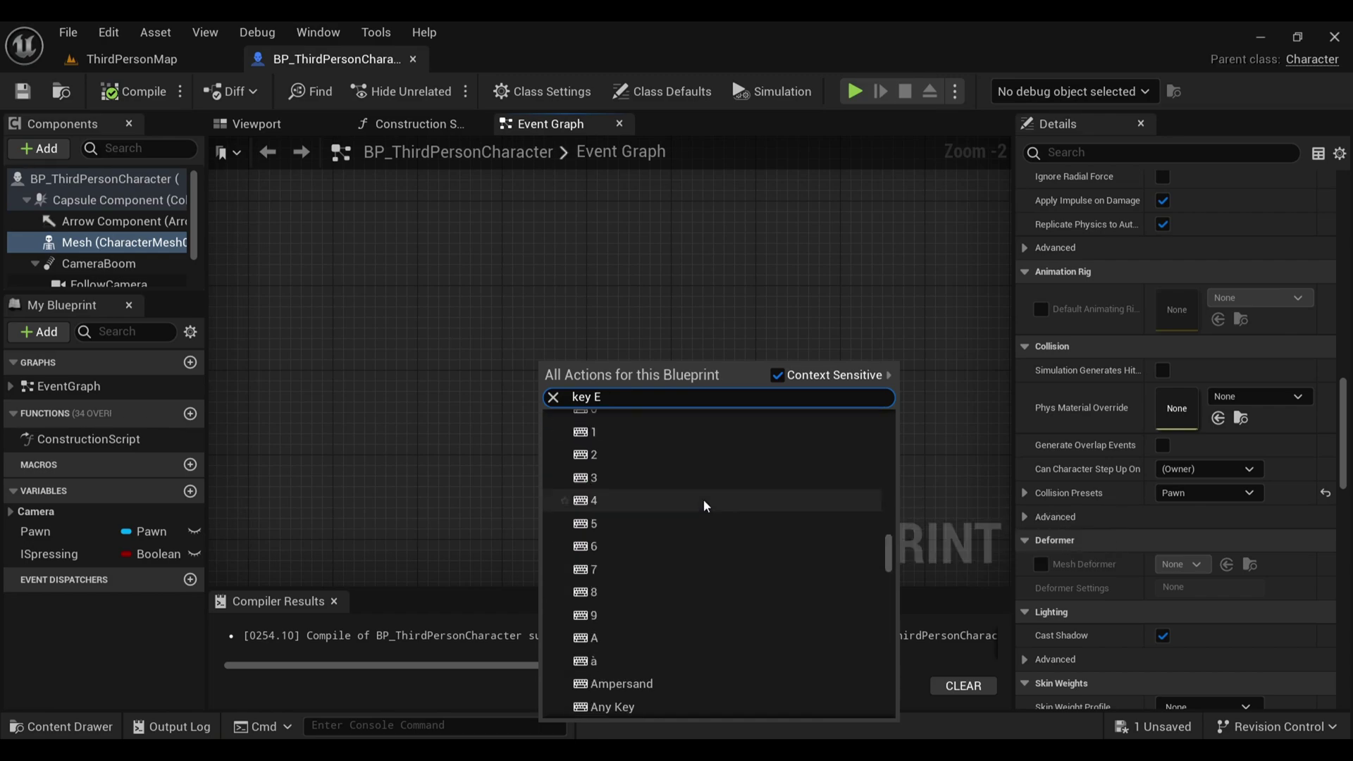
scroll(627, 663, down, 3)
scroll(624, 665, down, 3)
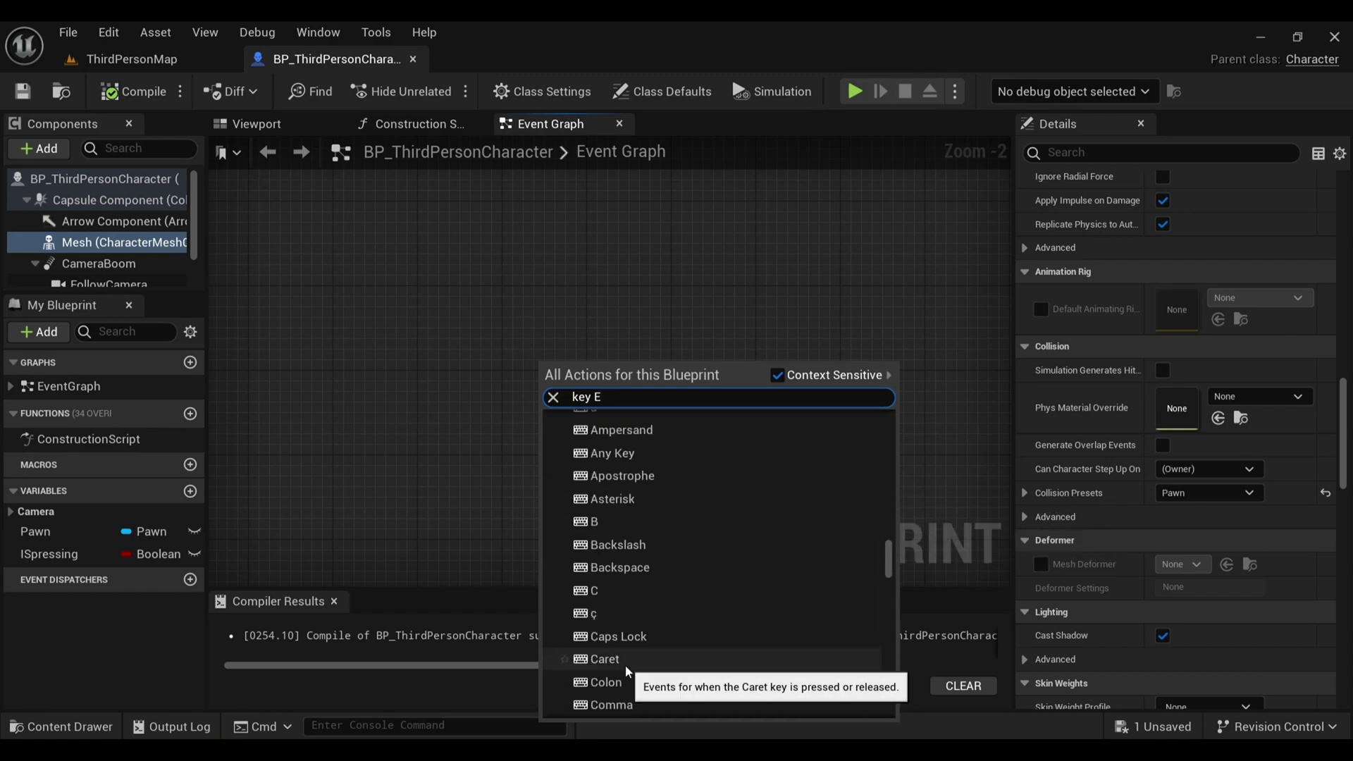
scroll(622, 623, down, 1)
scroll(622, 623, down, 2)
click(613, 638)
scroll(634, 388, up, 1)
scroll(596, 400, up, 1)
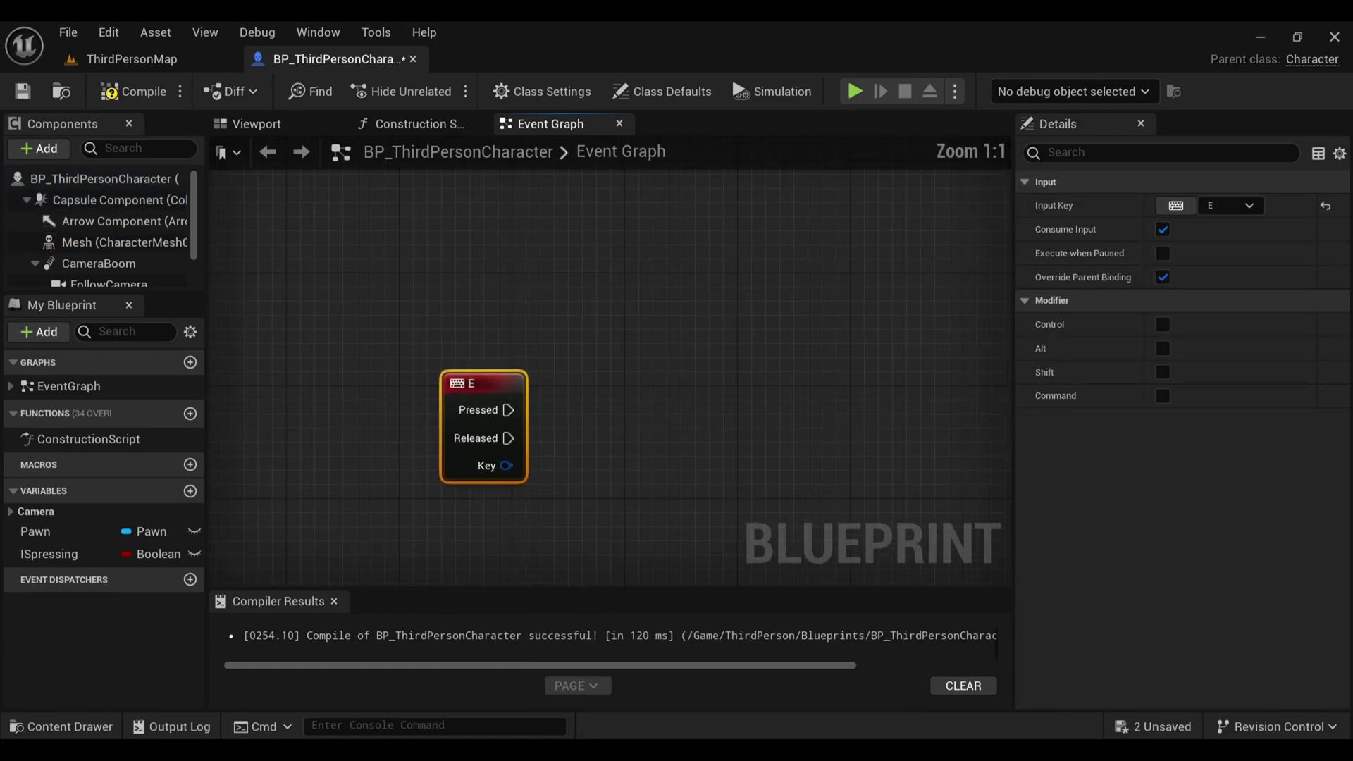
mouse_move(593, 400)
right_down()
mouse_move(511, 311)
mouse_move(475, 296)
right_up()
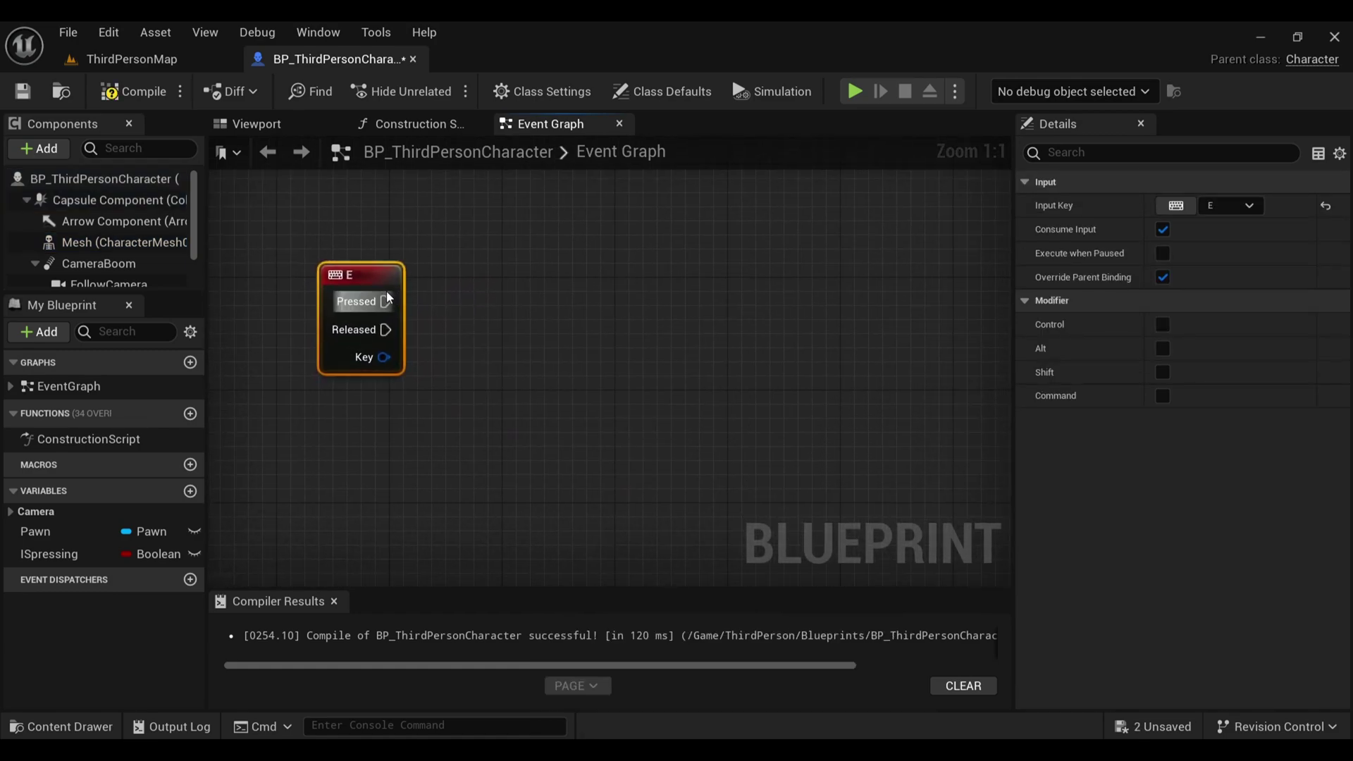
drag(346, 282, 346, 267)
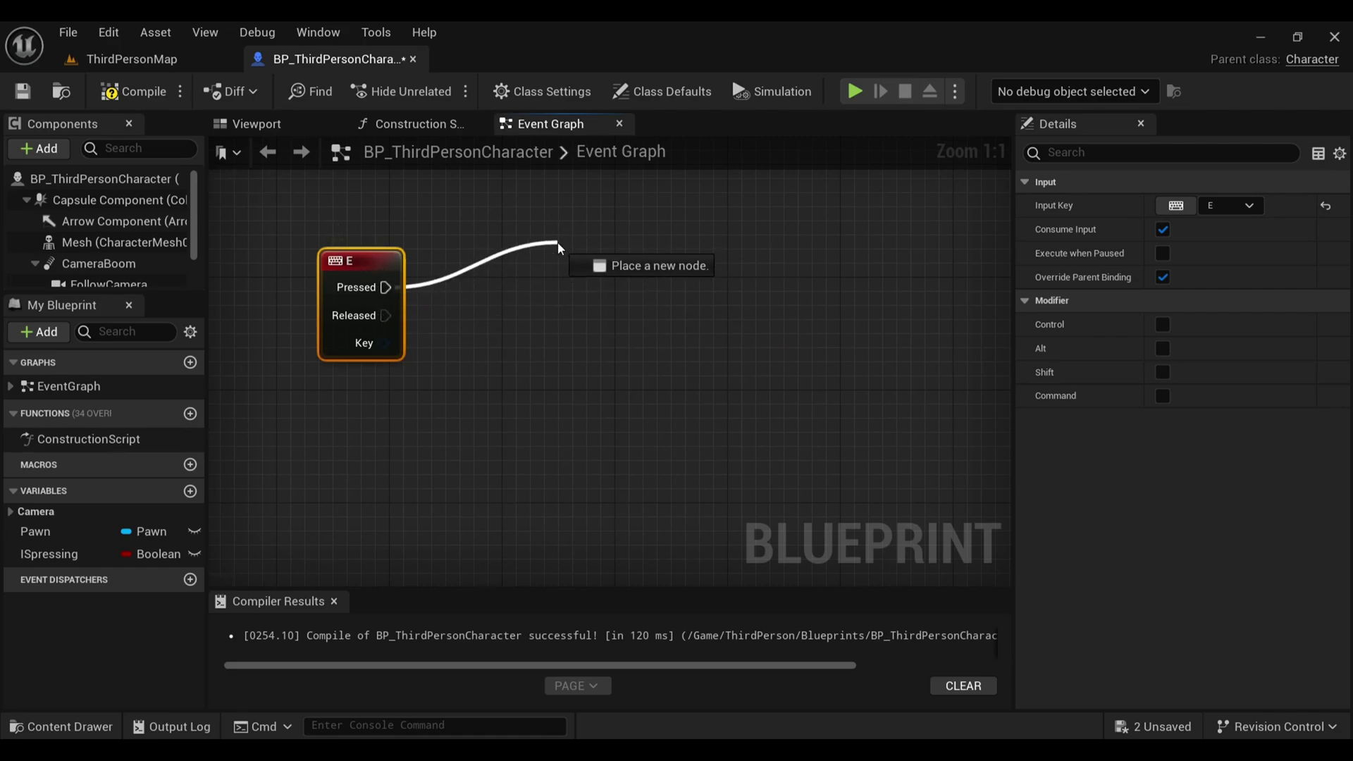
Wire a Set Simulate Physics node for the Mesh from the E key's Pressed output
drag(559, 248, 557, 242)
text(SET S)
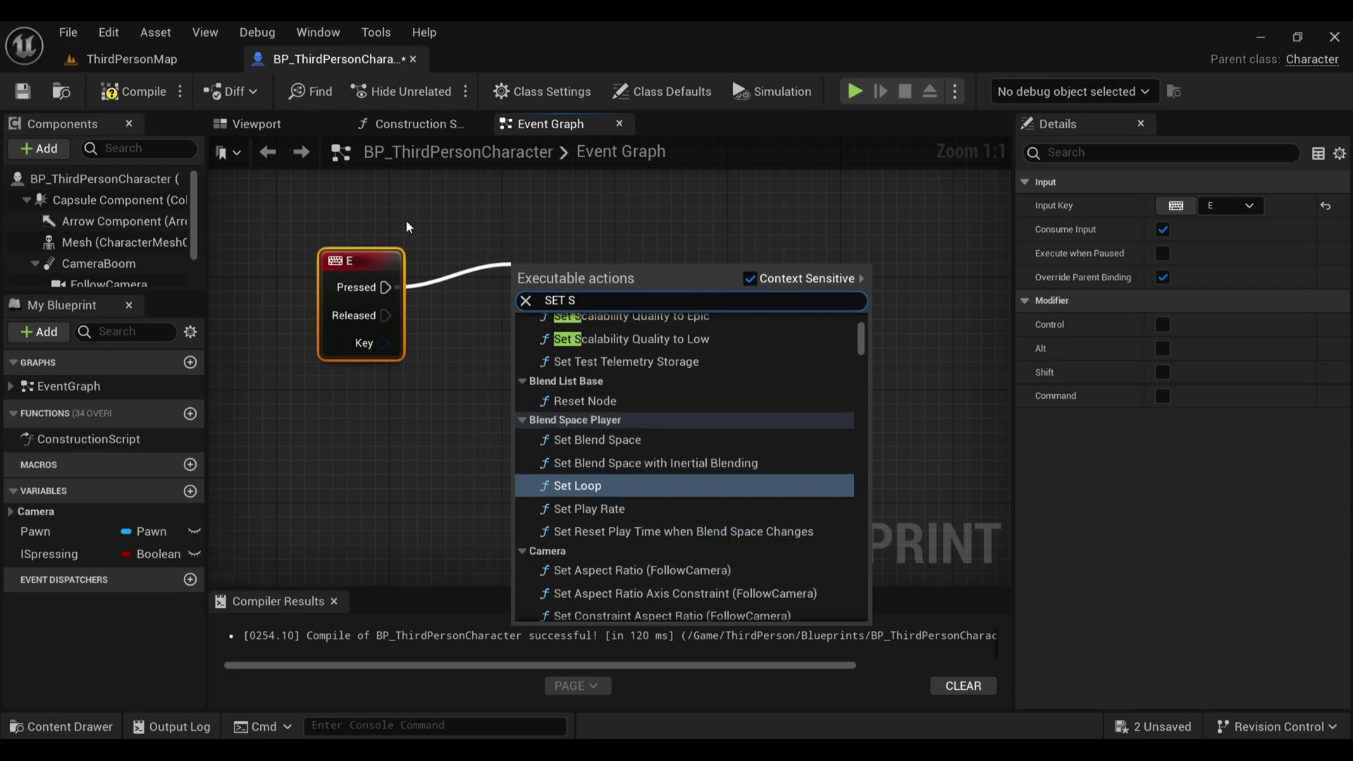
text(IM)
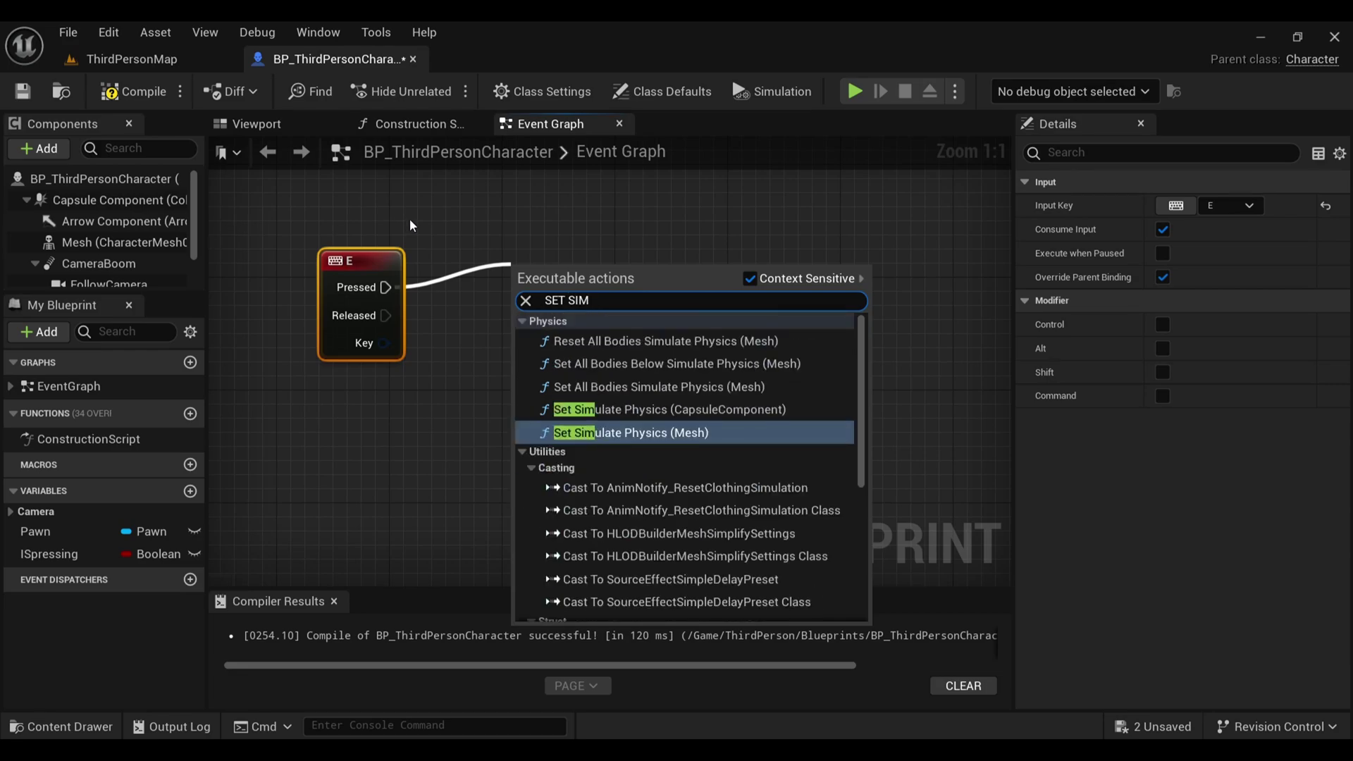
click(688, 433)
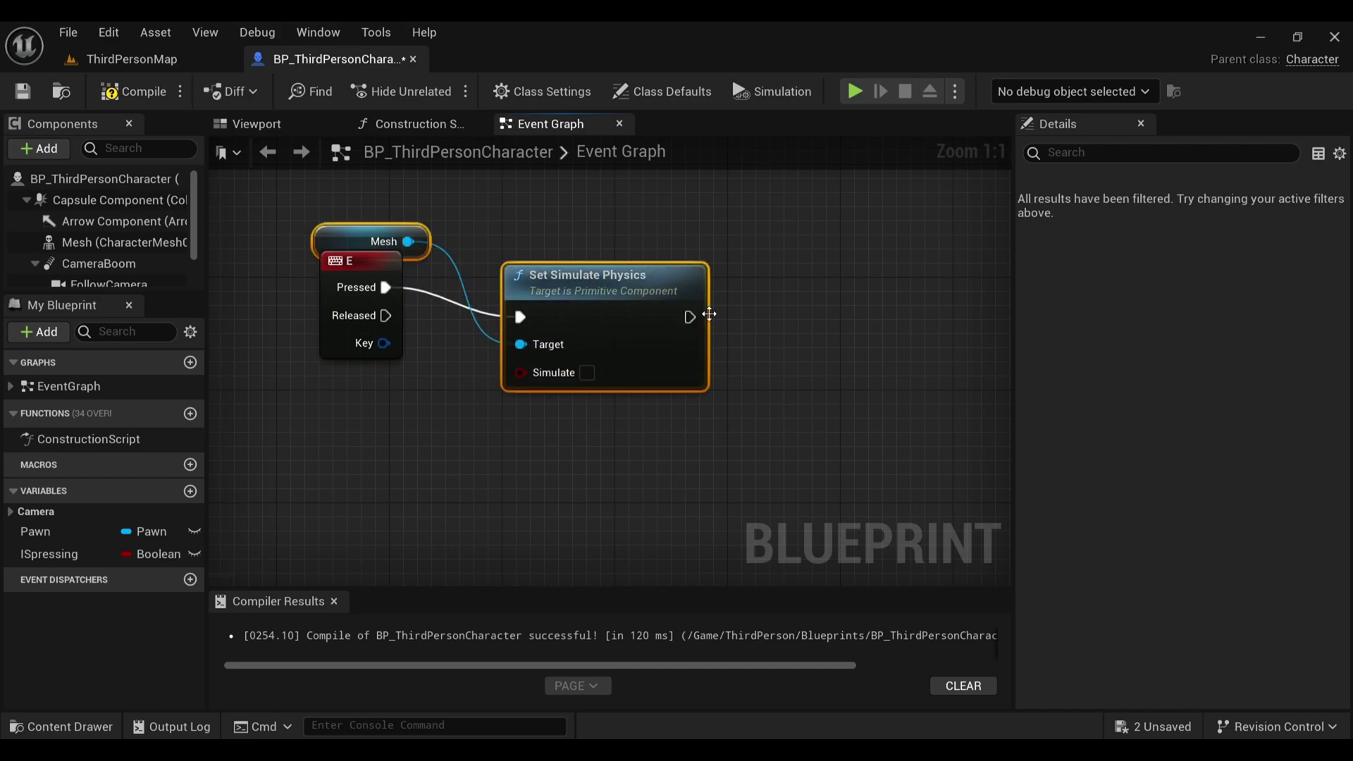
drag(640, 283, 713, 276)
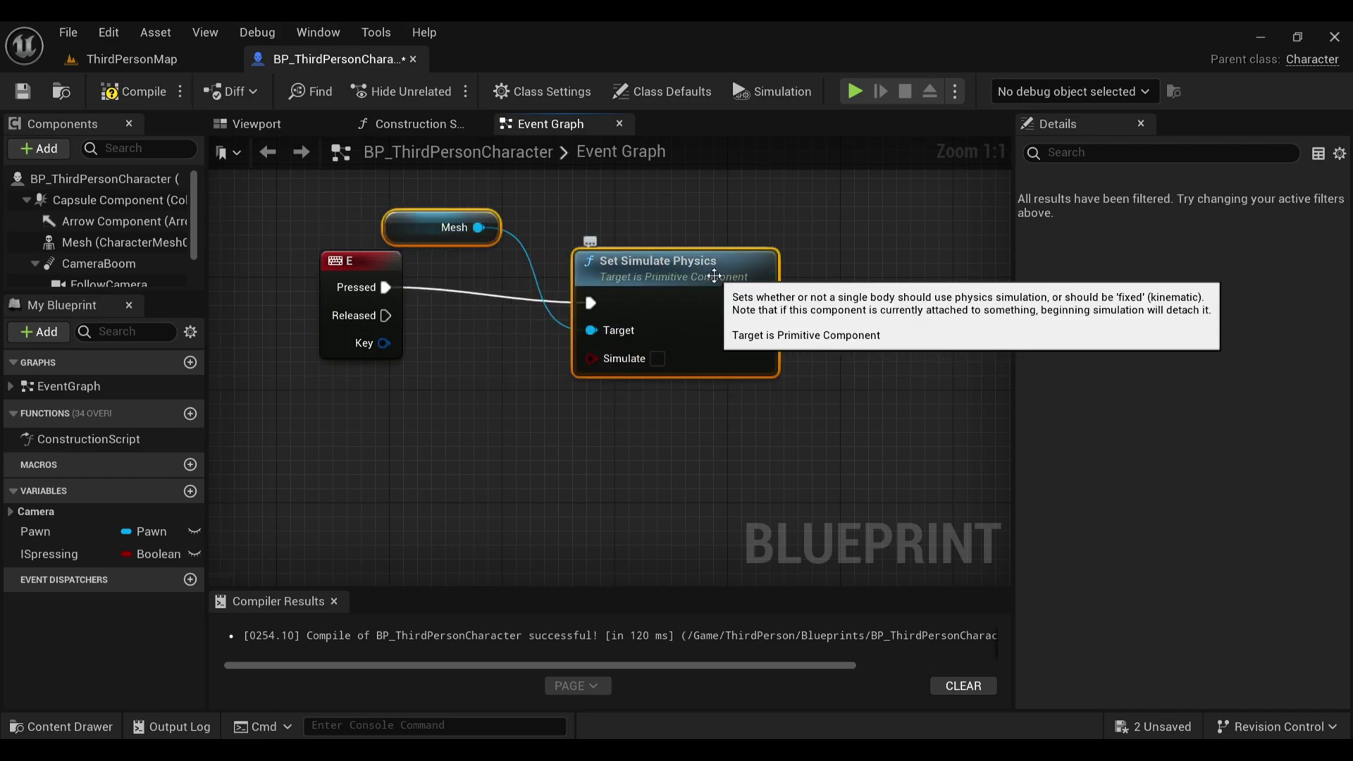
Enable Simulate on the physics node, then compile and save the Blueprint
click(657, 359)
click(139, 103)
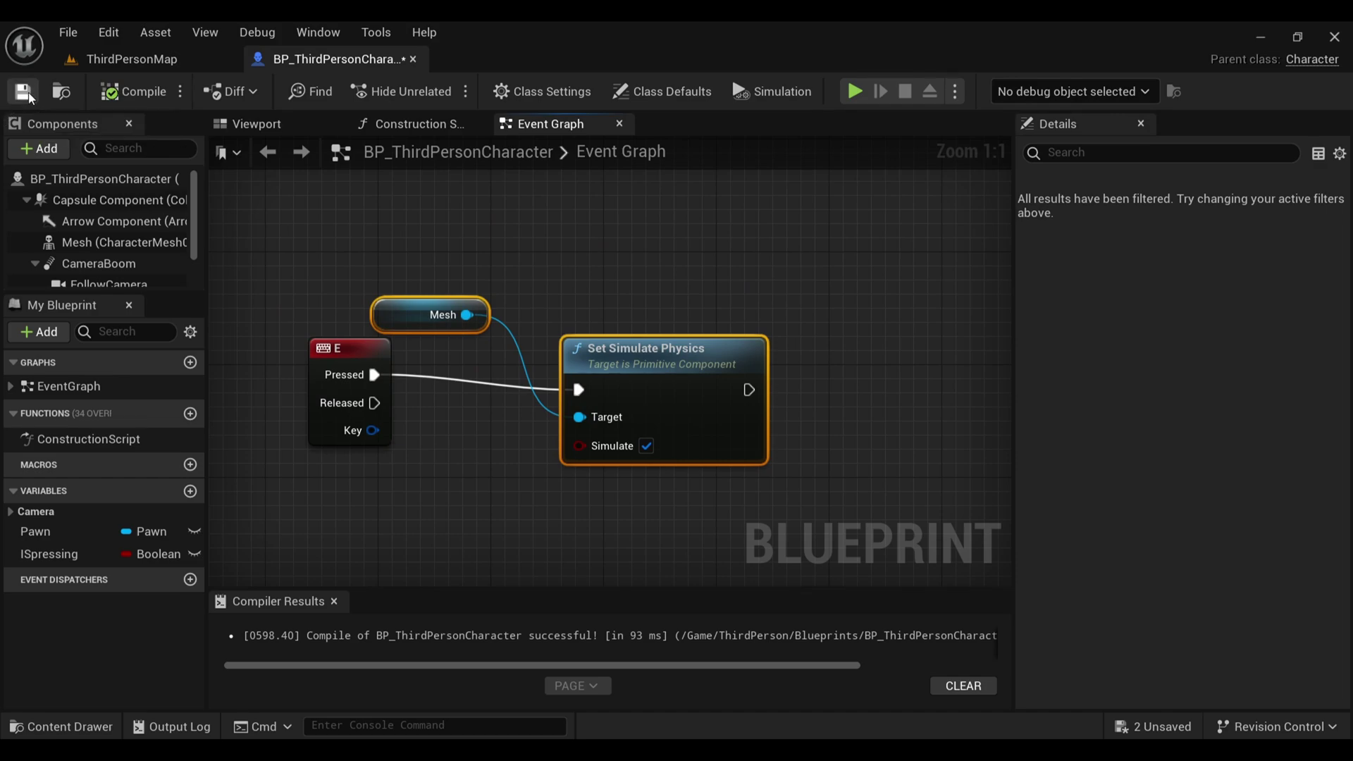
click(23, 91)
click(268, 124)
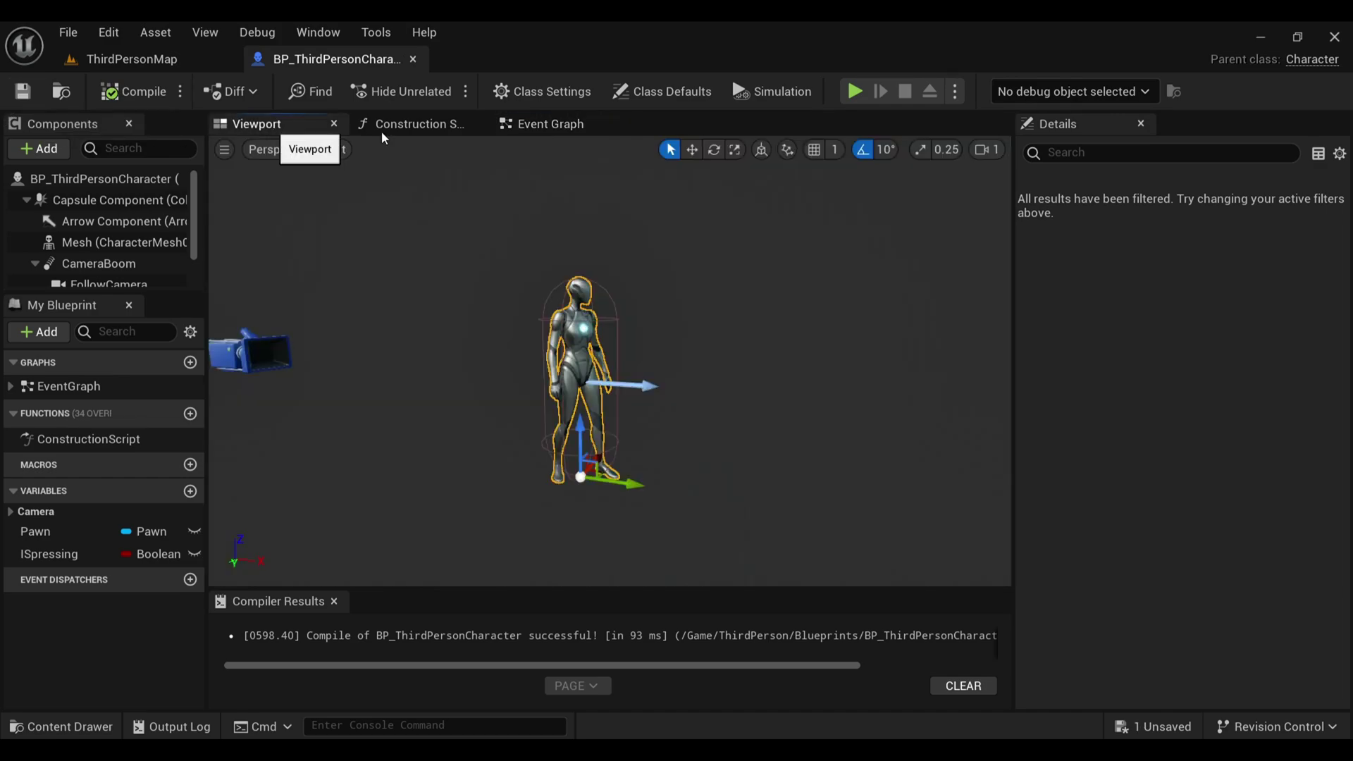
Set the Mesh component's Collision Presets to Ragdoll and compile the Blueprint
click(568, 331)
scroll(1221, 419, down, 5)
scroll(1221, 419, down, 5)
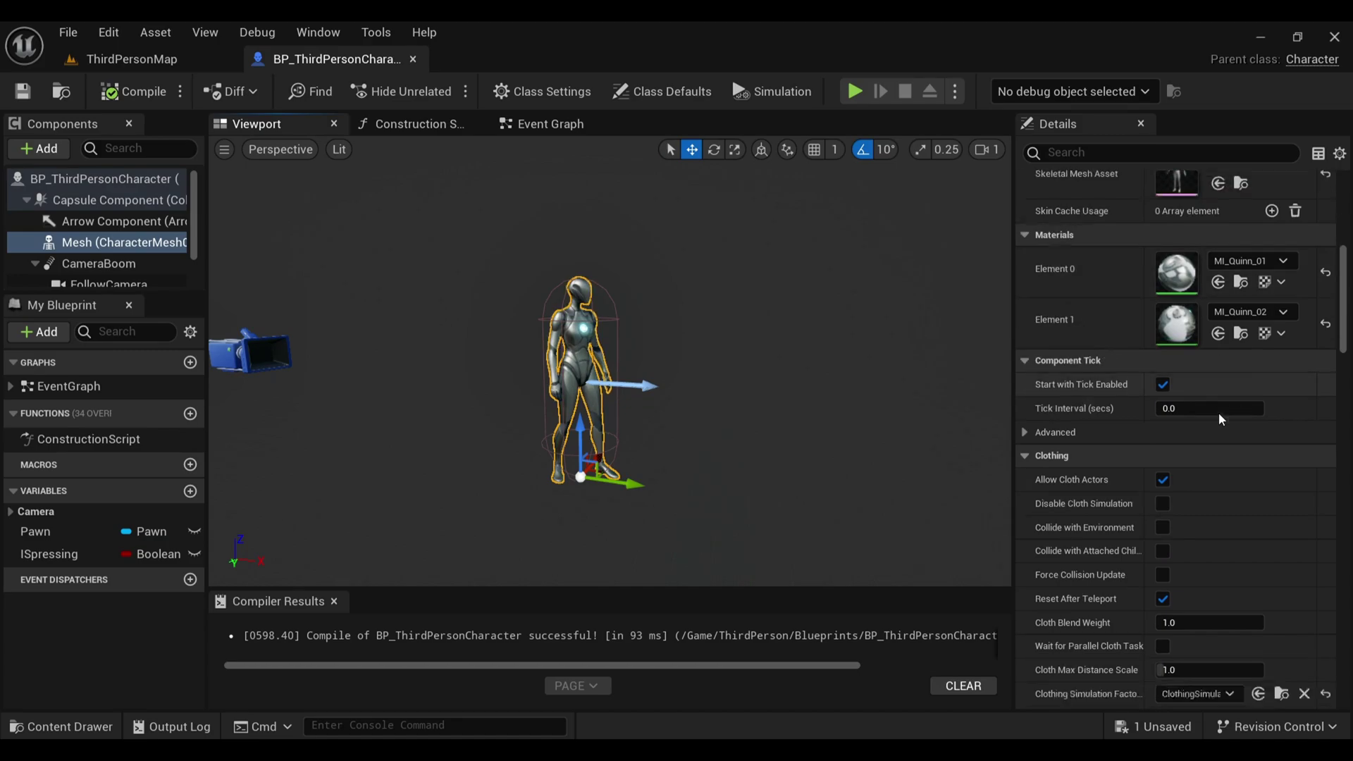
scroll(1221, 420, down, 5)
scroll(1221, 419, down, 3)
scroll(1219, 412, down, 3)
scroll(1219, 414, down, 3)
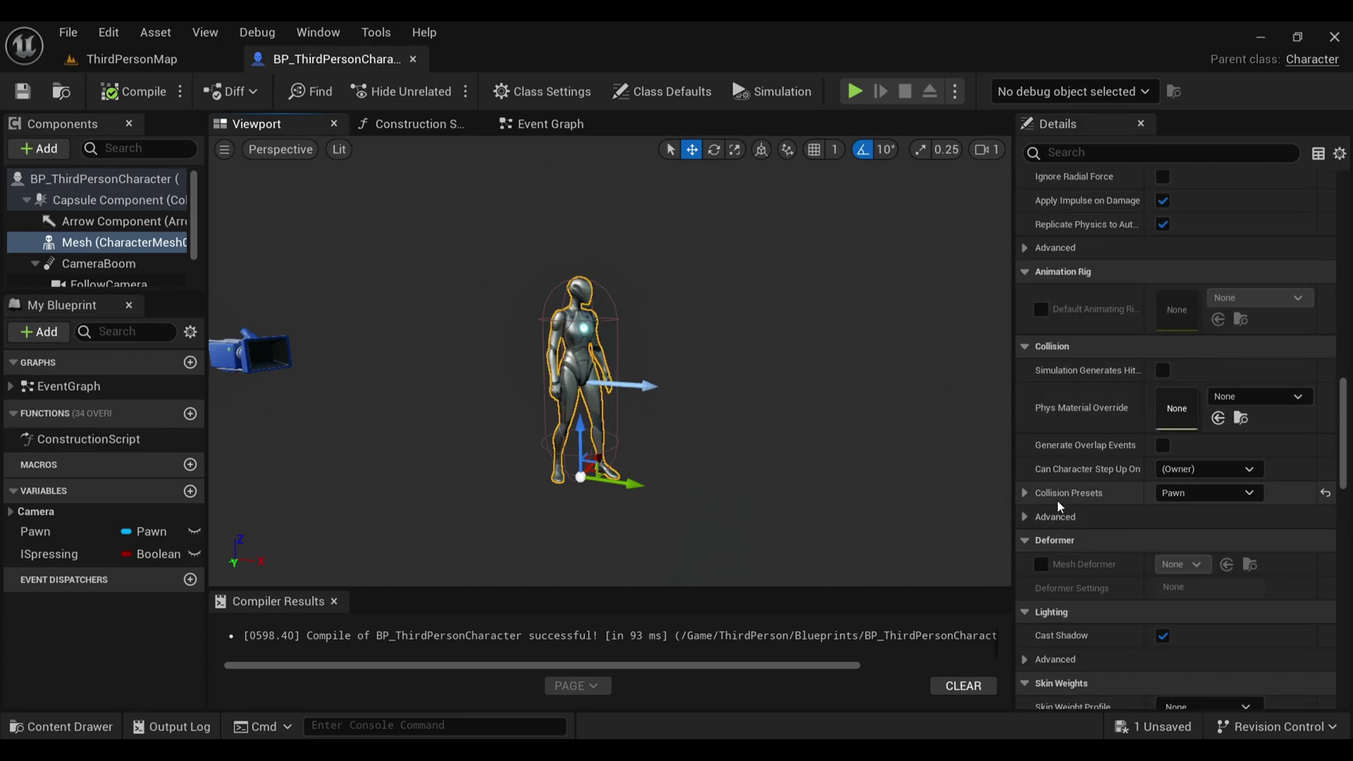
click(1240, 493)
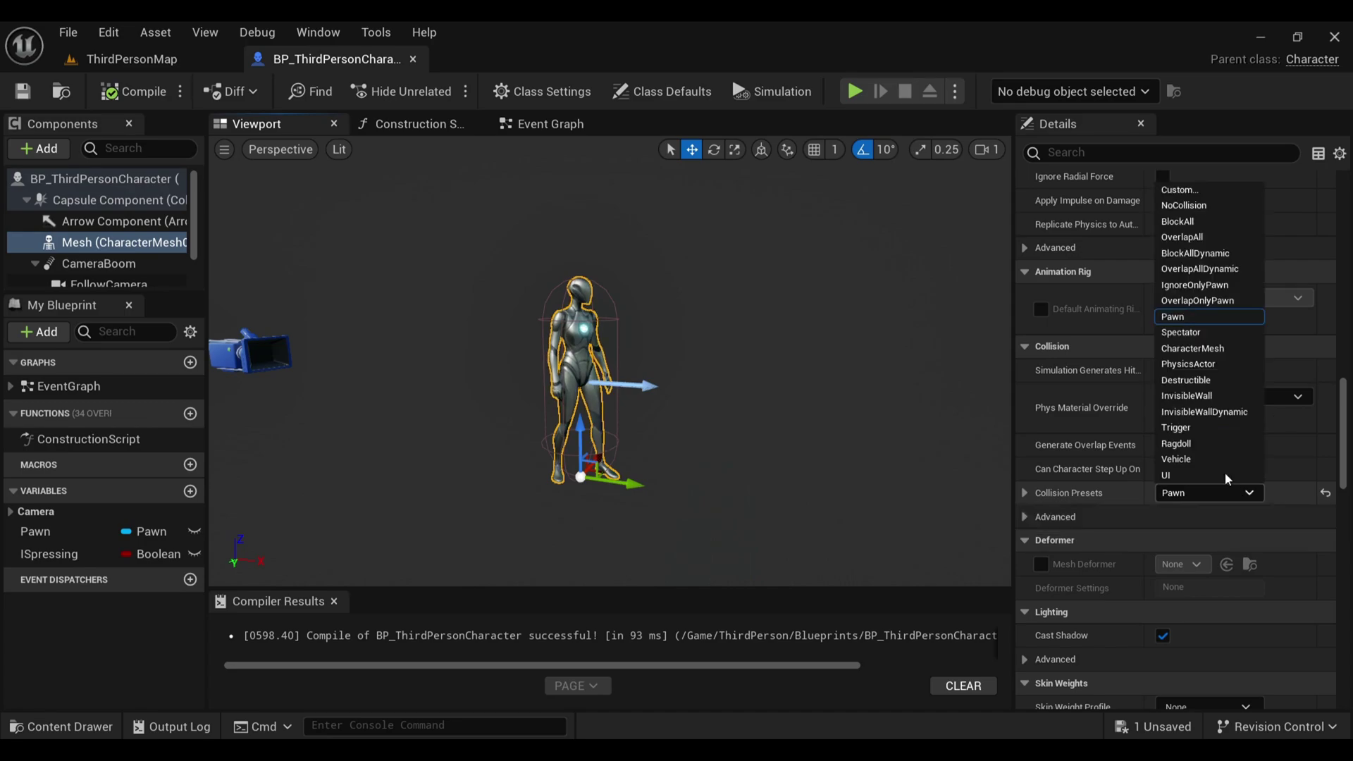
click(1202, 443)
click(149, 94)
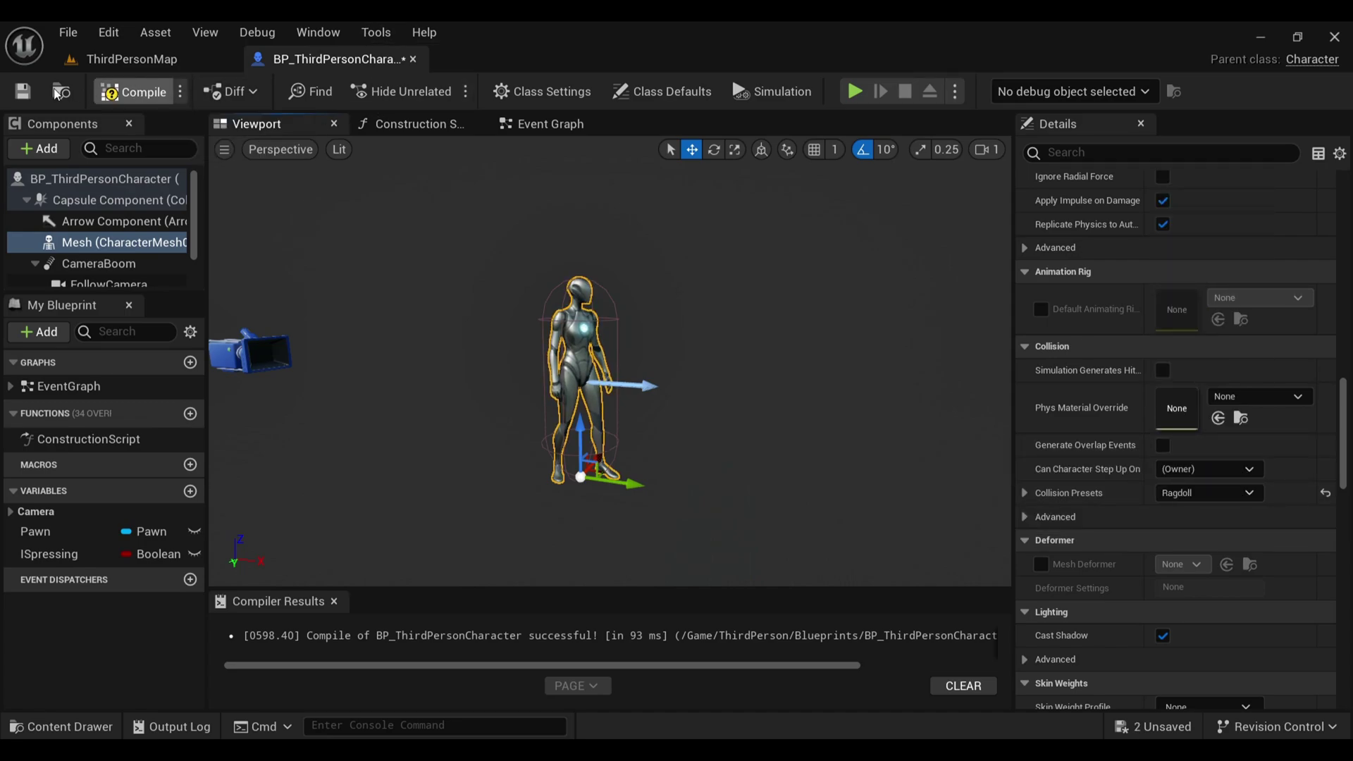
click(171, 62)
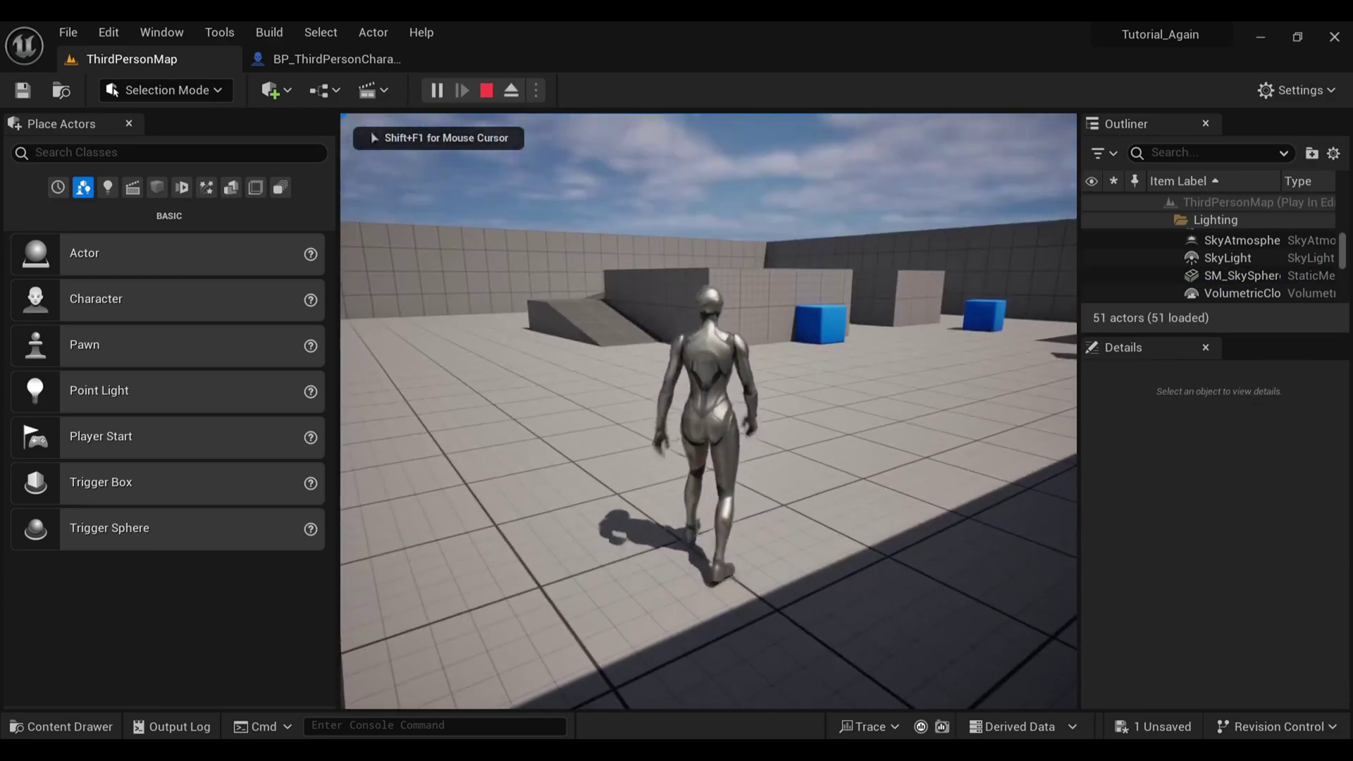
Play-test by running the character up the ramp, then stop and return to the Blueprint
key(w)
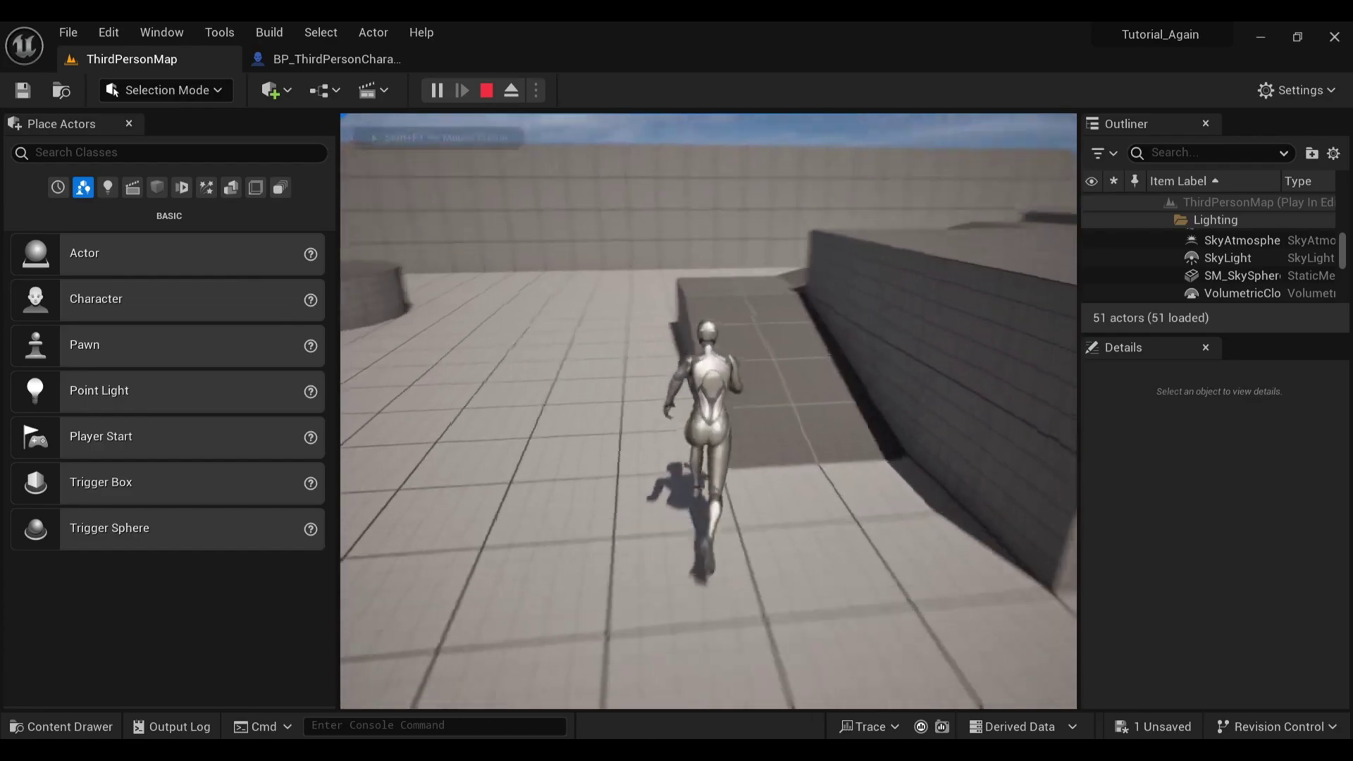
key(space)
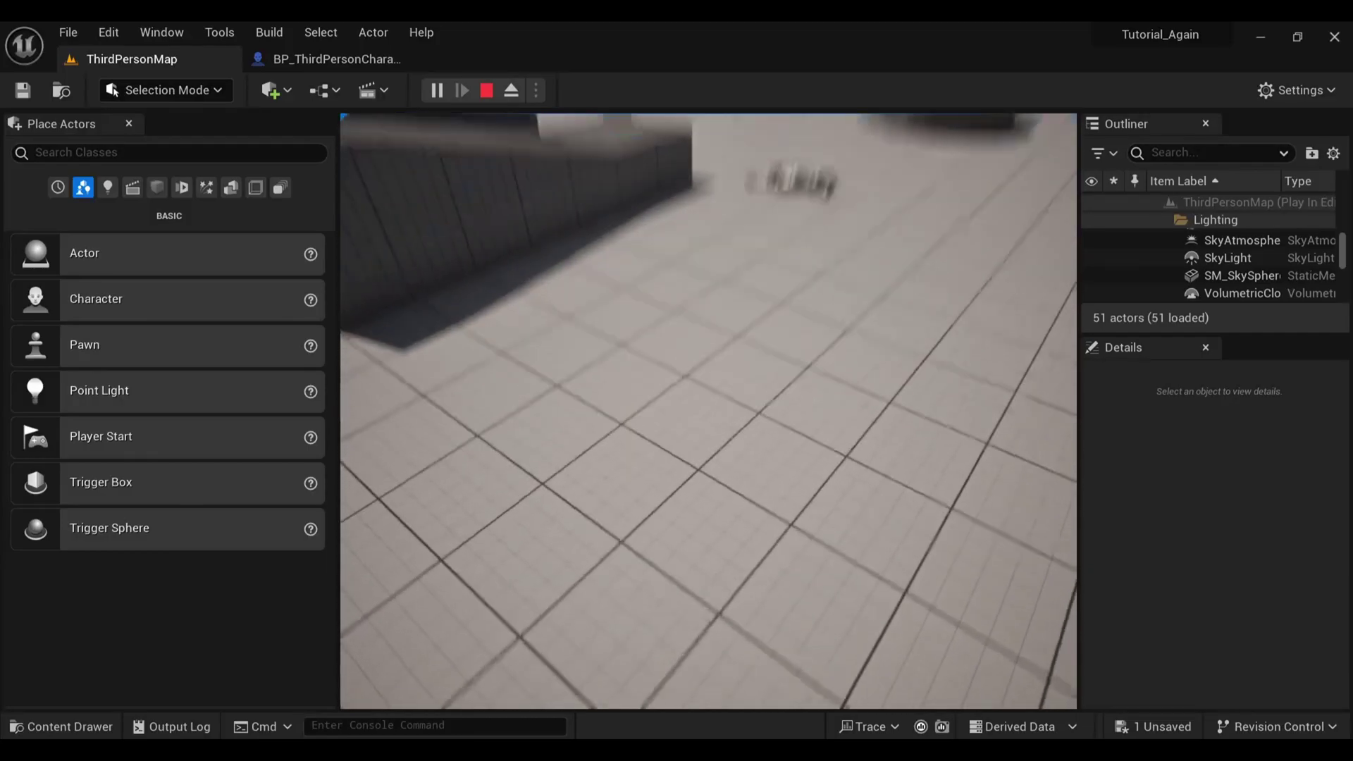
key(Escape)
key(ctrl+space)
click(296, 59)
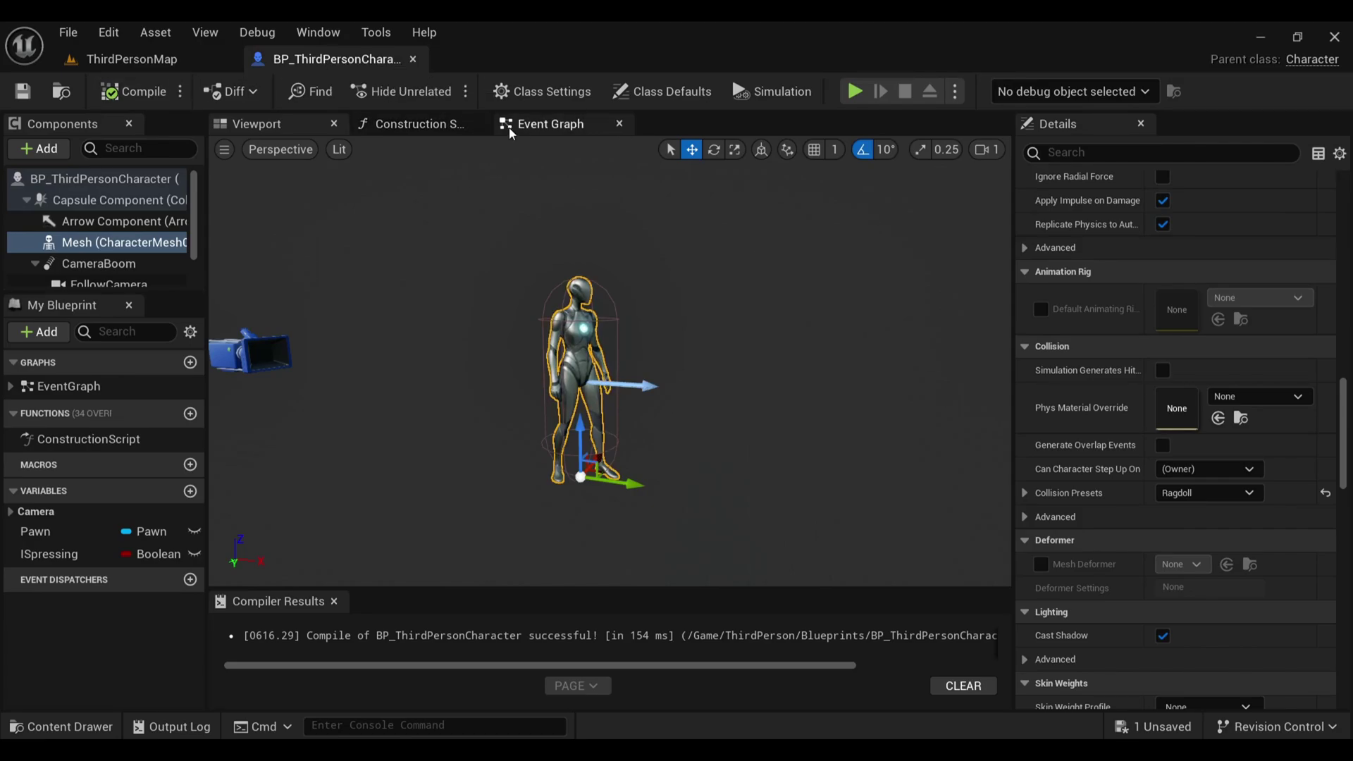
Add a Disable Movement node on Character Movement after Set Simulate Physics
click(553, 124)
right_drag(614, 313, 468, 244)
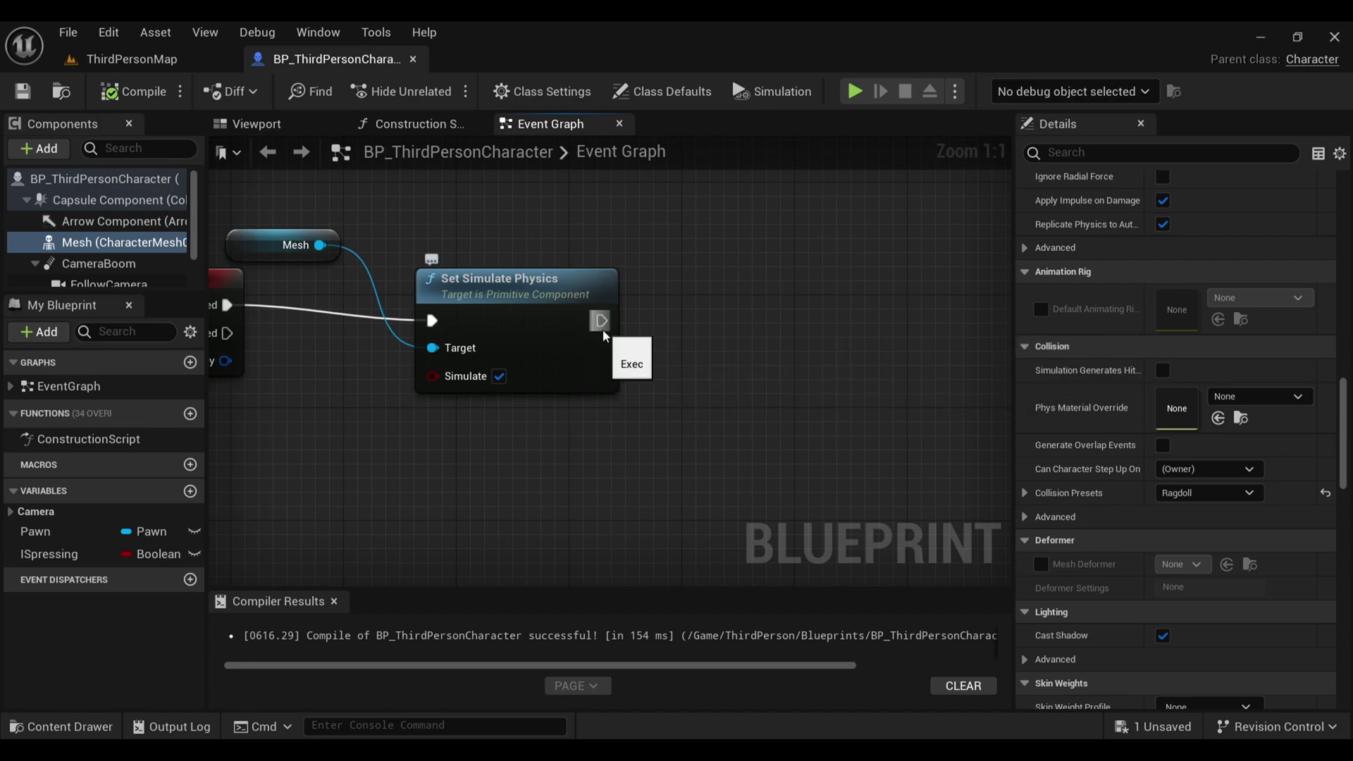
drag(601, 321, 687, 310)
text(D)
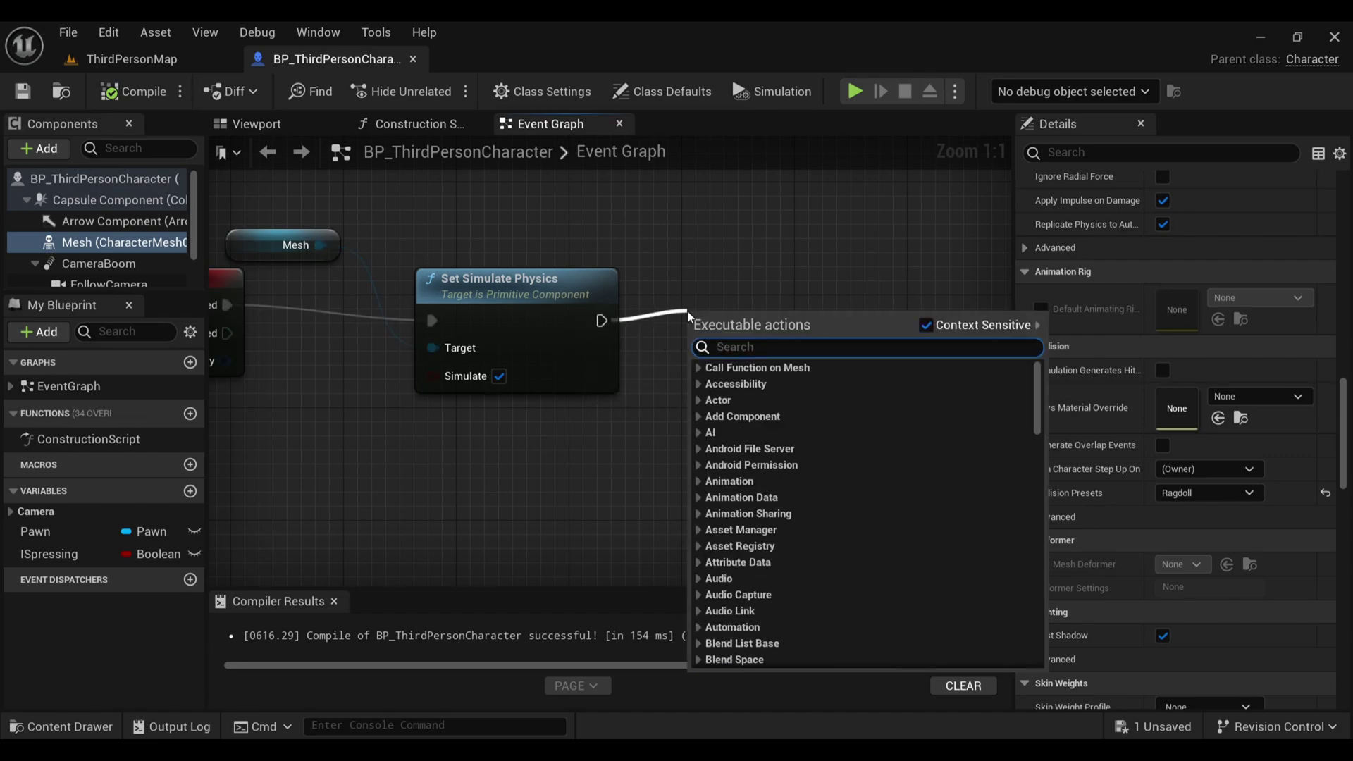
text(ISAB)
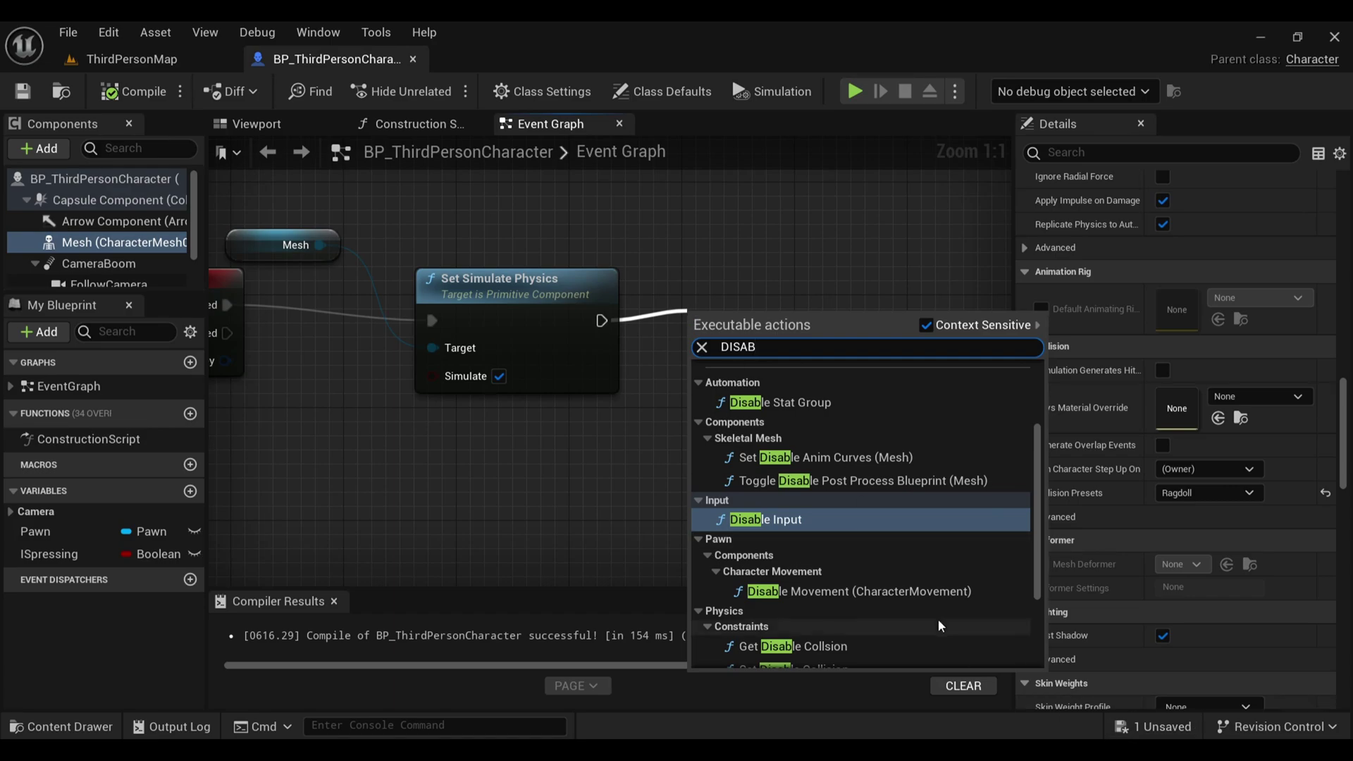
click(924, 592)
Move Disable Movement and Character Movement clear of the physics node and compile
right_drag(894, 282, 690, 310)
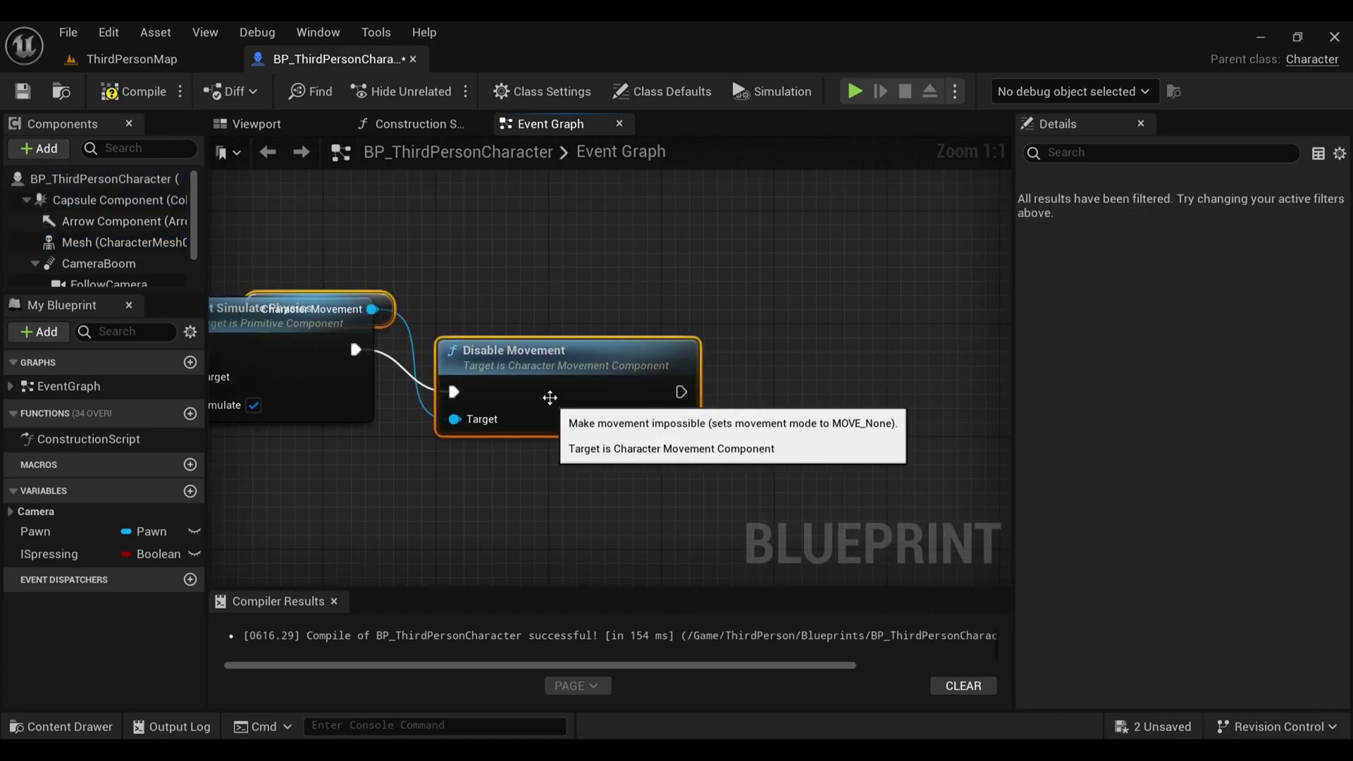
drag(549, 397, 649, 355)
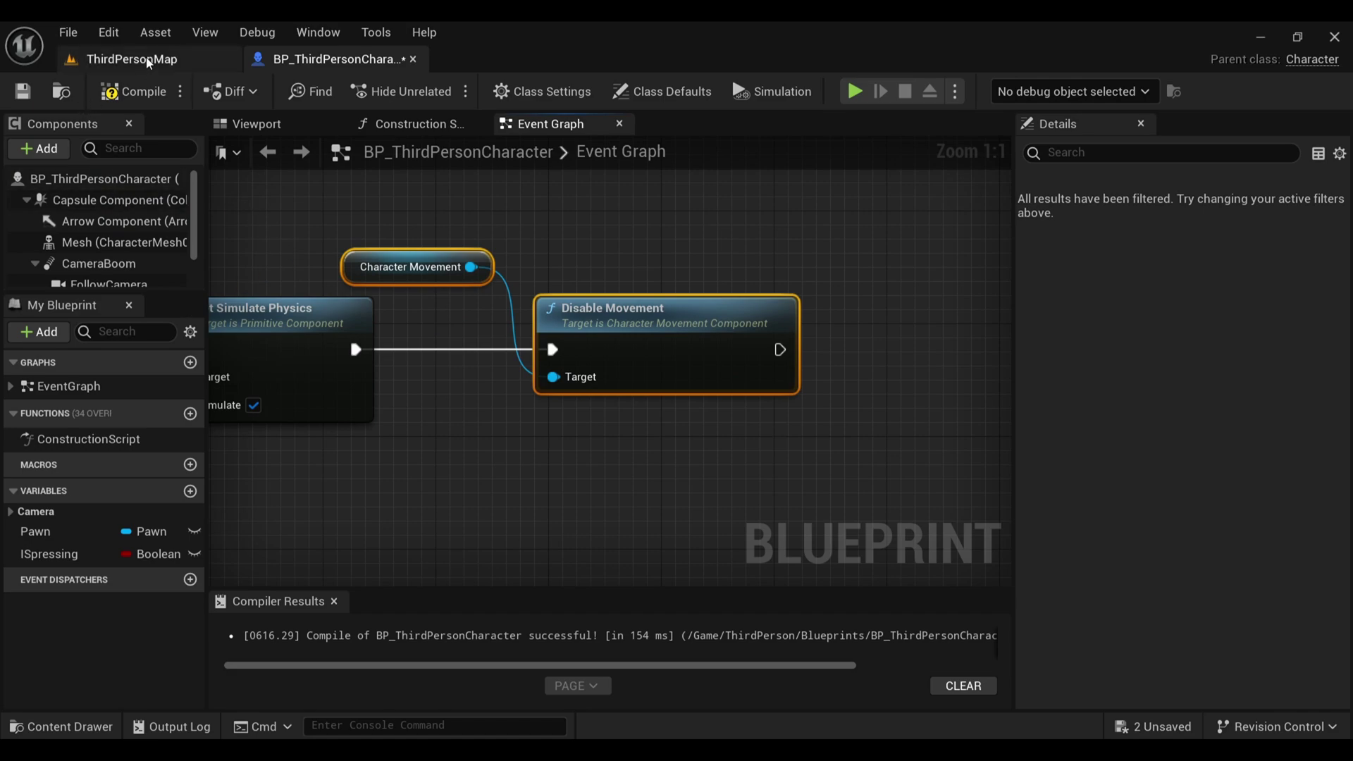
click(132, 92)
click(23, 92)
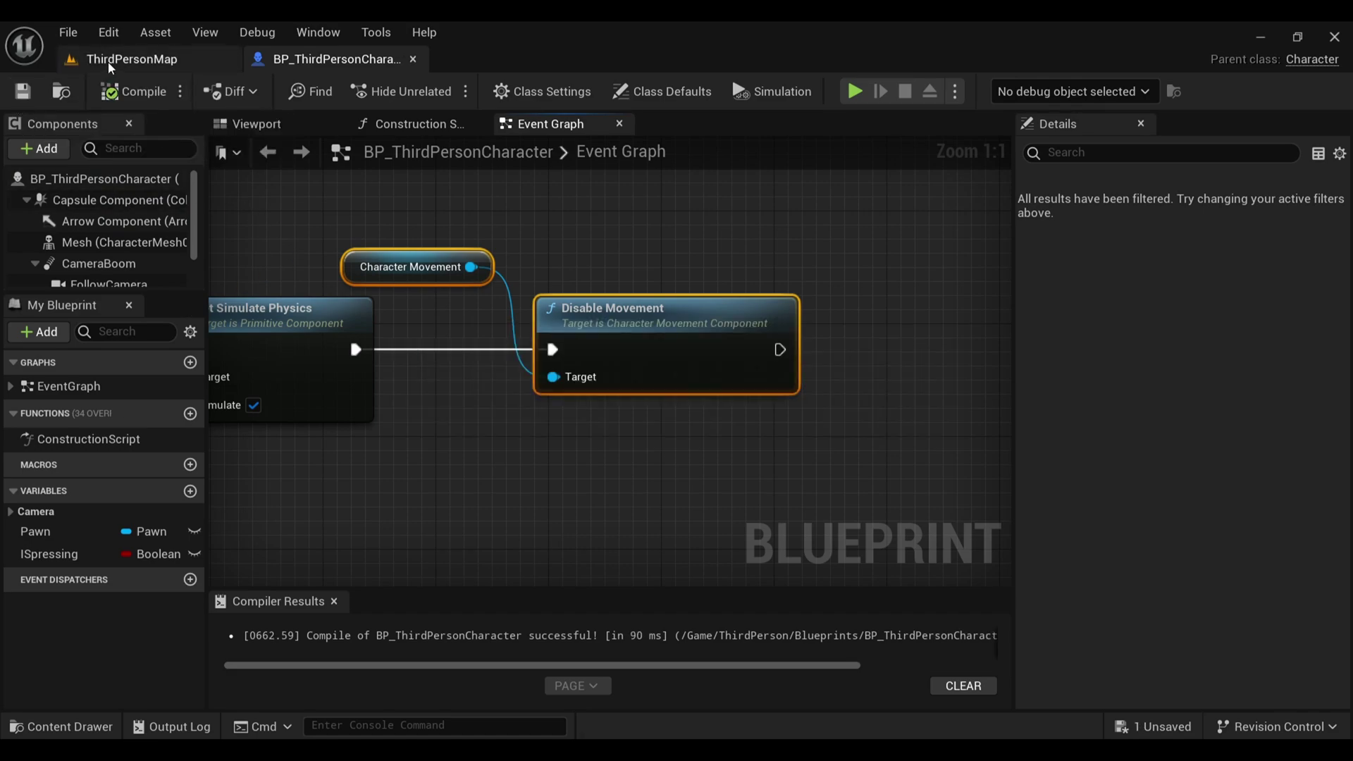
Play-test the level: run the mannequin forward, trigger the ragdoll, then stop
click(131, 58)
click(436, 89)
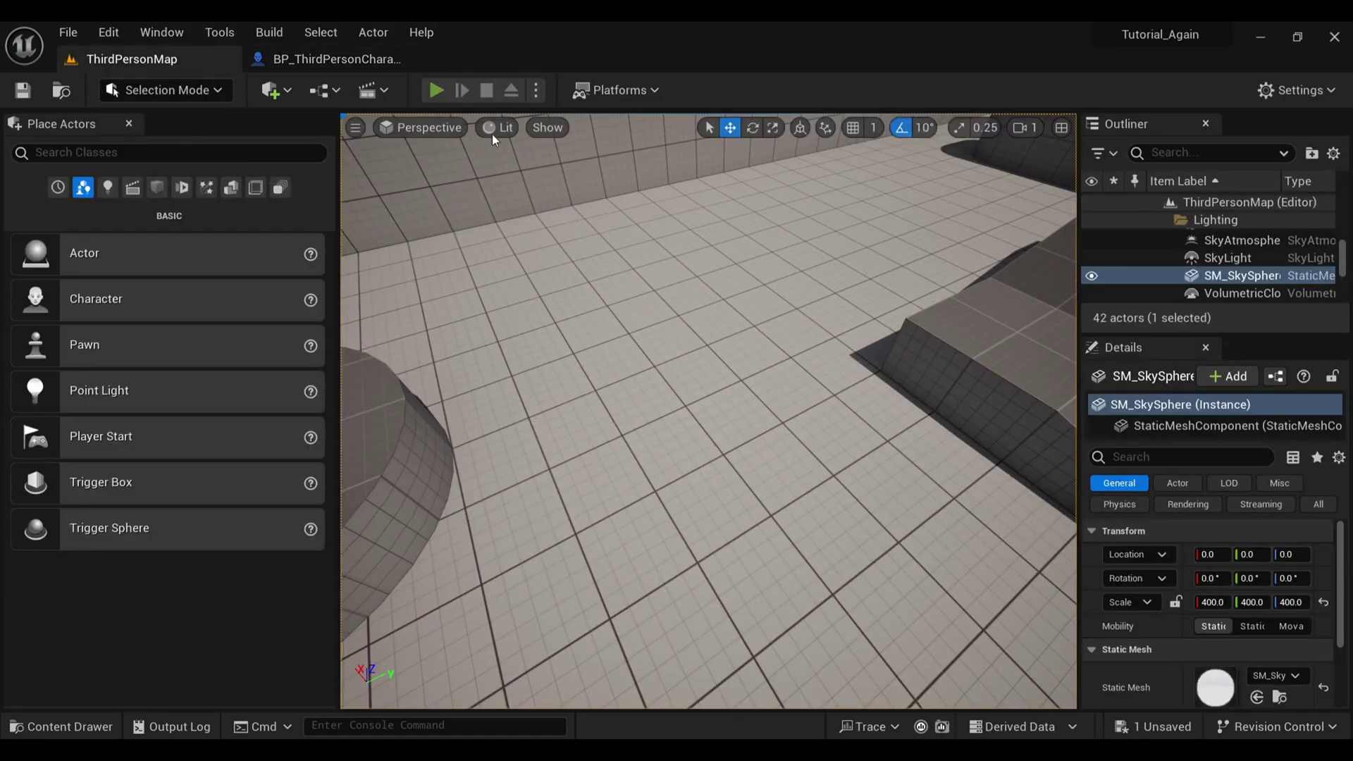
key(w)
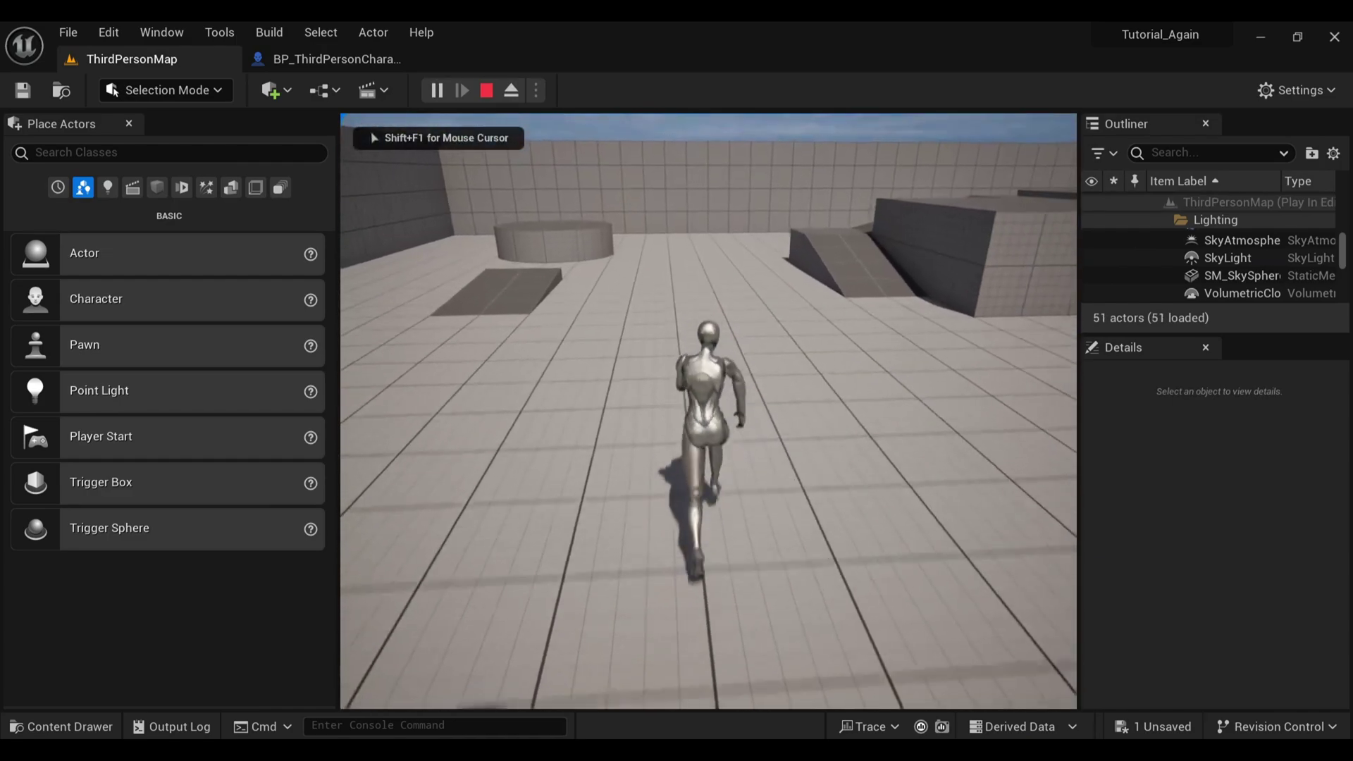
key(r)
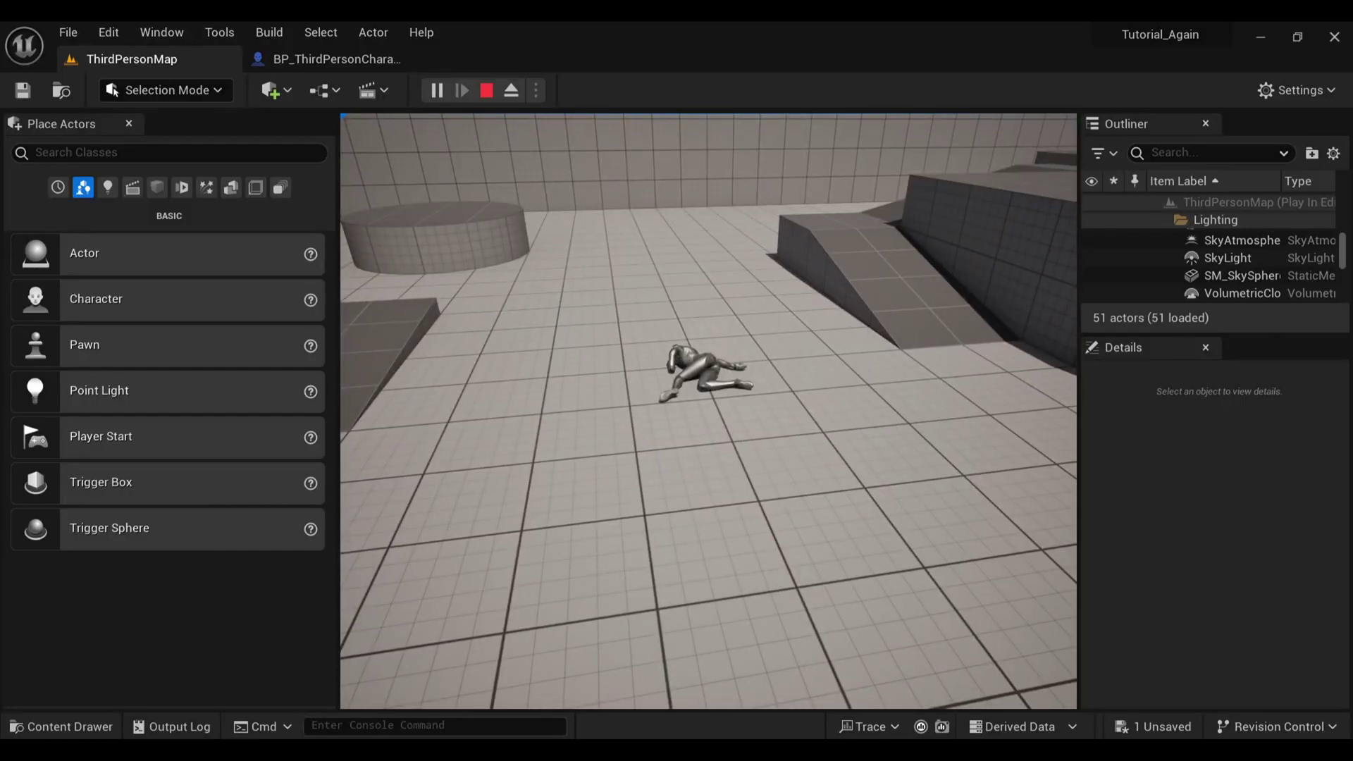
key(Escape)
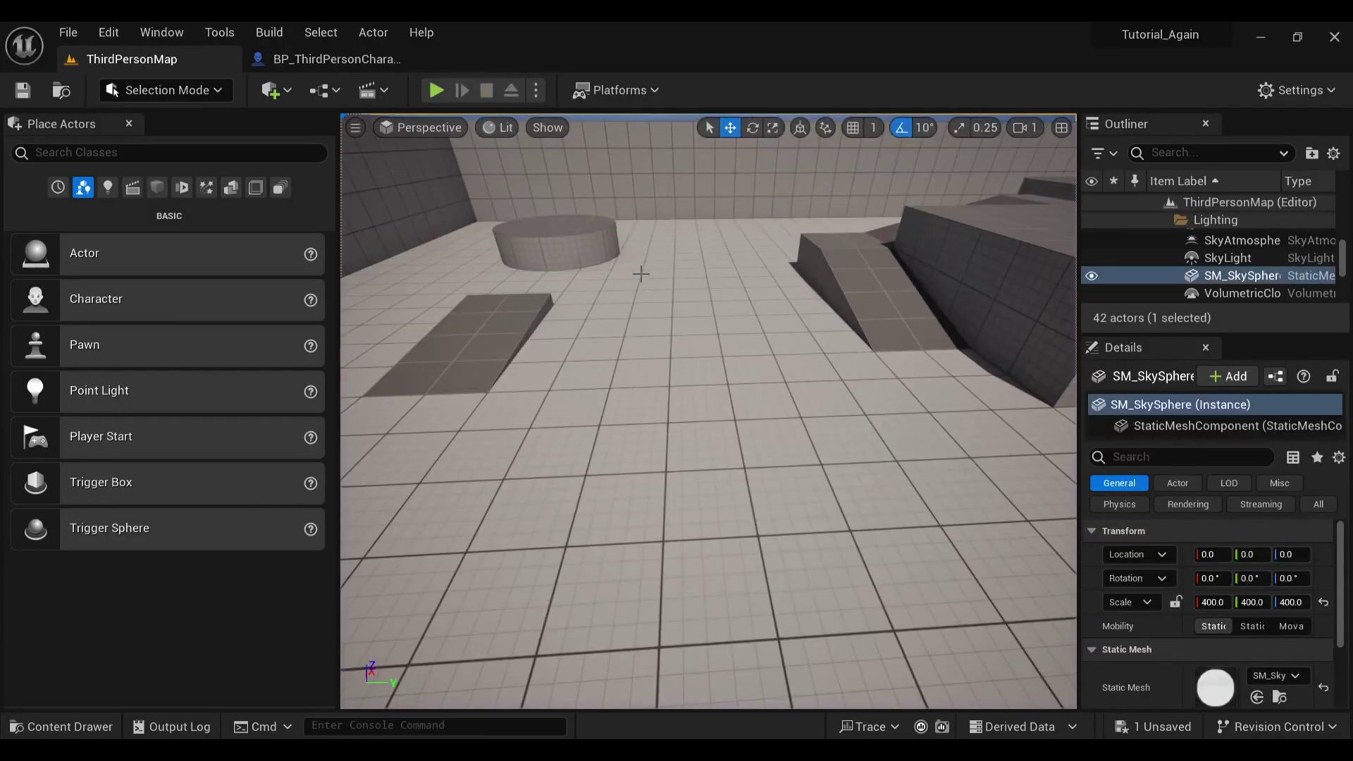
key(ctrl+space)
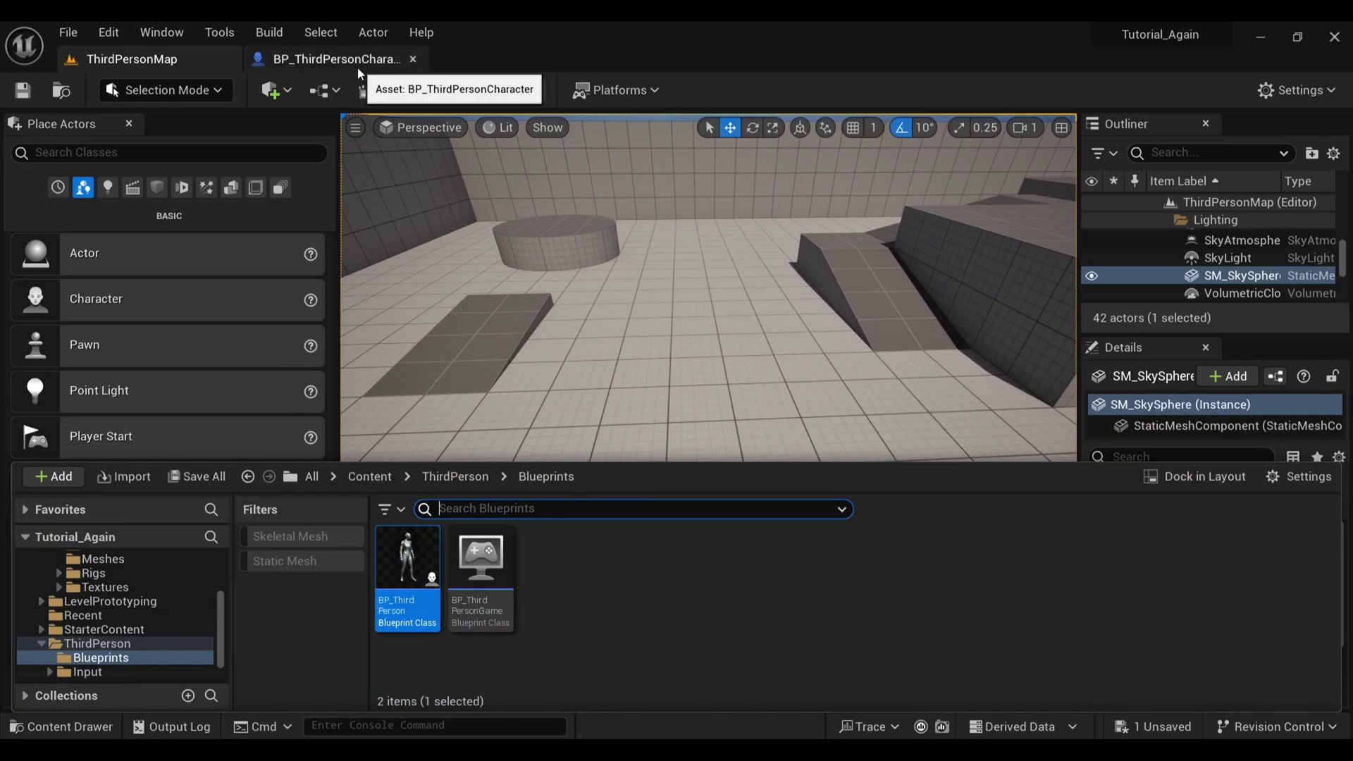
Add Attach Component To Component targeting Camera Boom after Disable Movement
click(386, 63)
mouse_move(645, 209)
right_down()
mouse_move(616, 262)
mouse_move(810, 242)
mouse_move(662, 268)
mouse_move(757, 267)
mouse_move(434, 264)
right_up()
scroll(754, 251, down, 3)
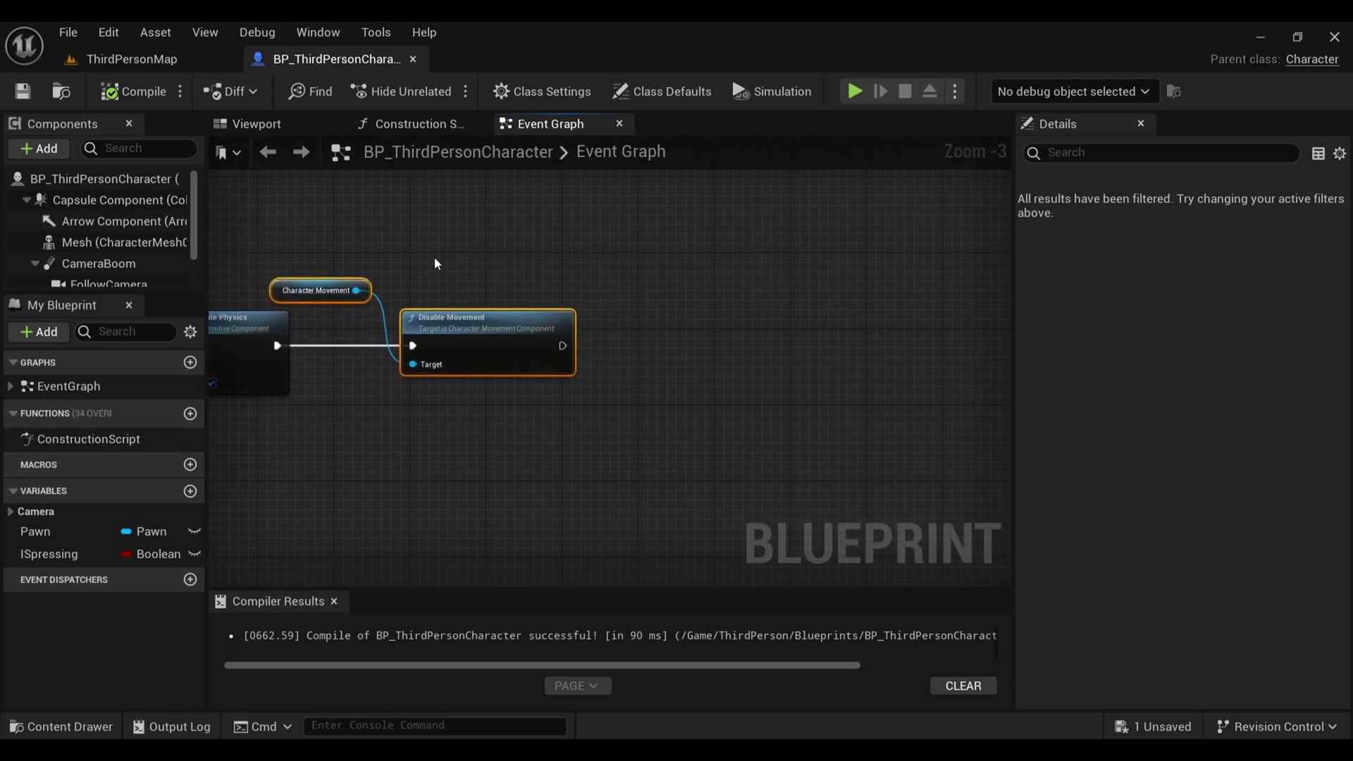
drag(562, 346, 641, 329)
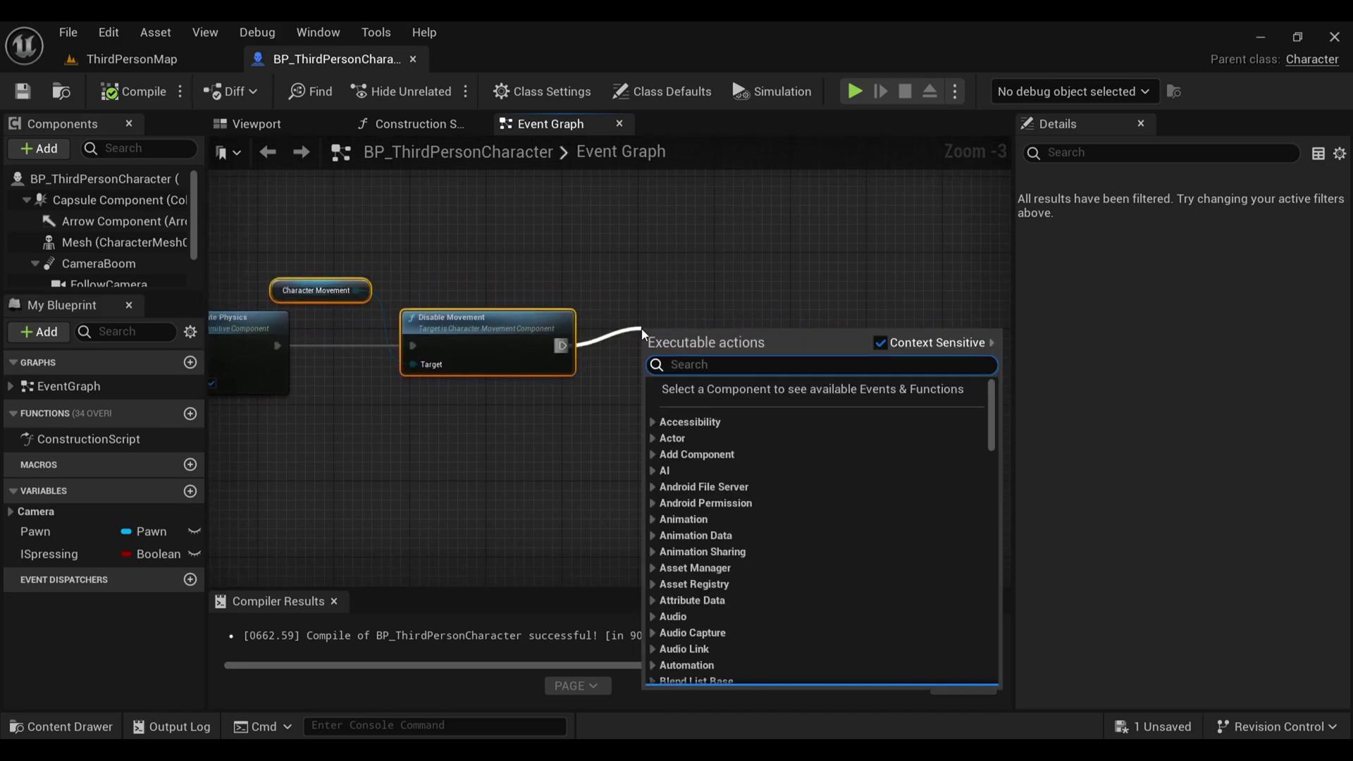
text(attac)
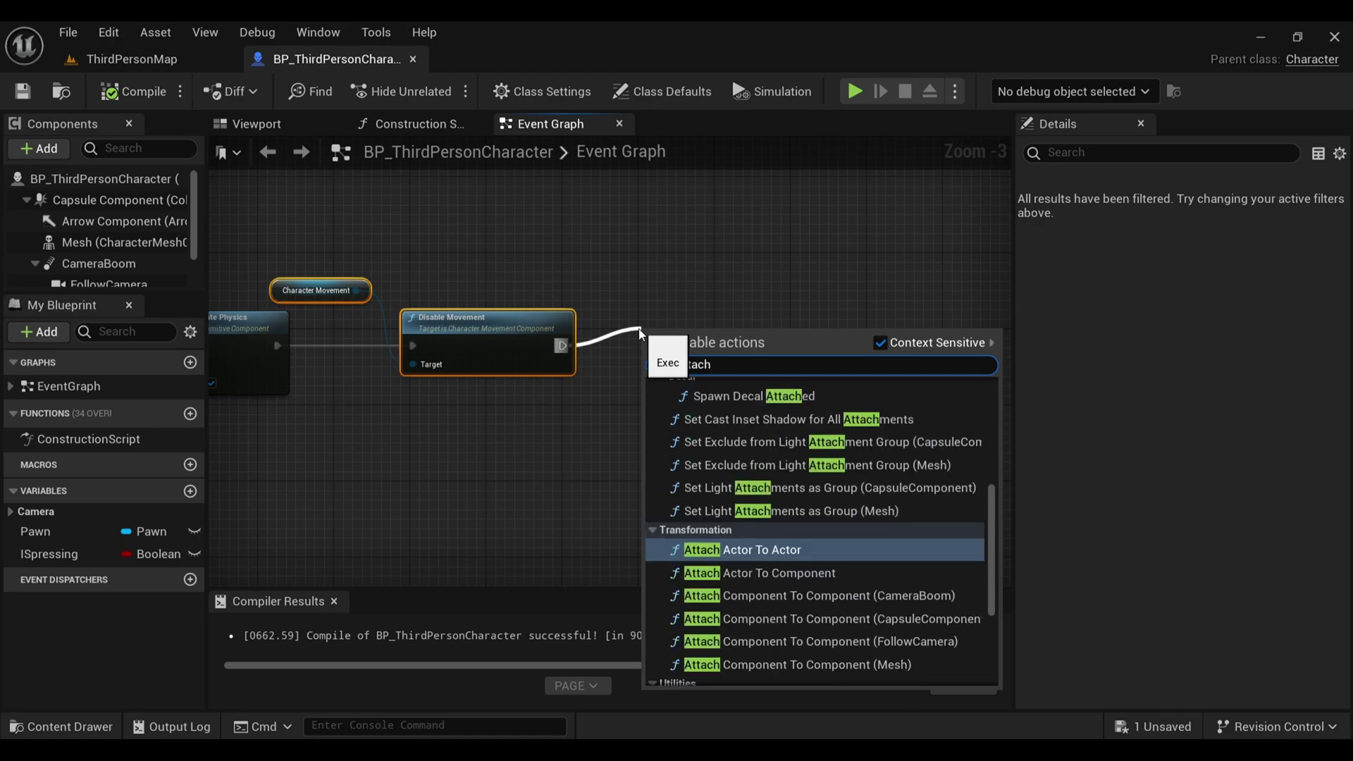
click(818, 596)
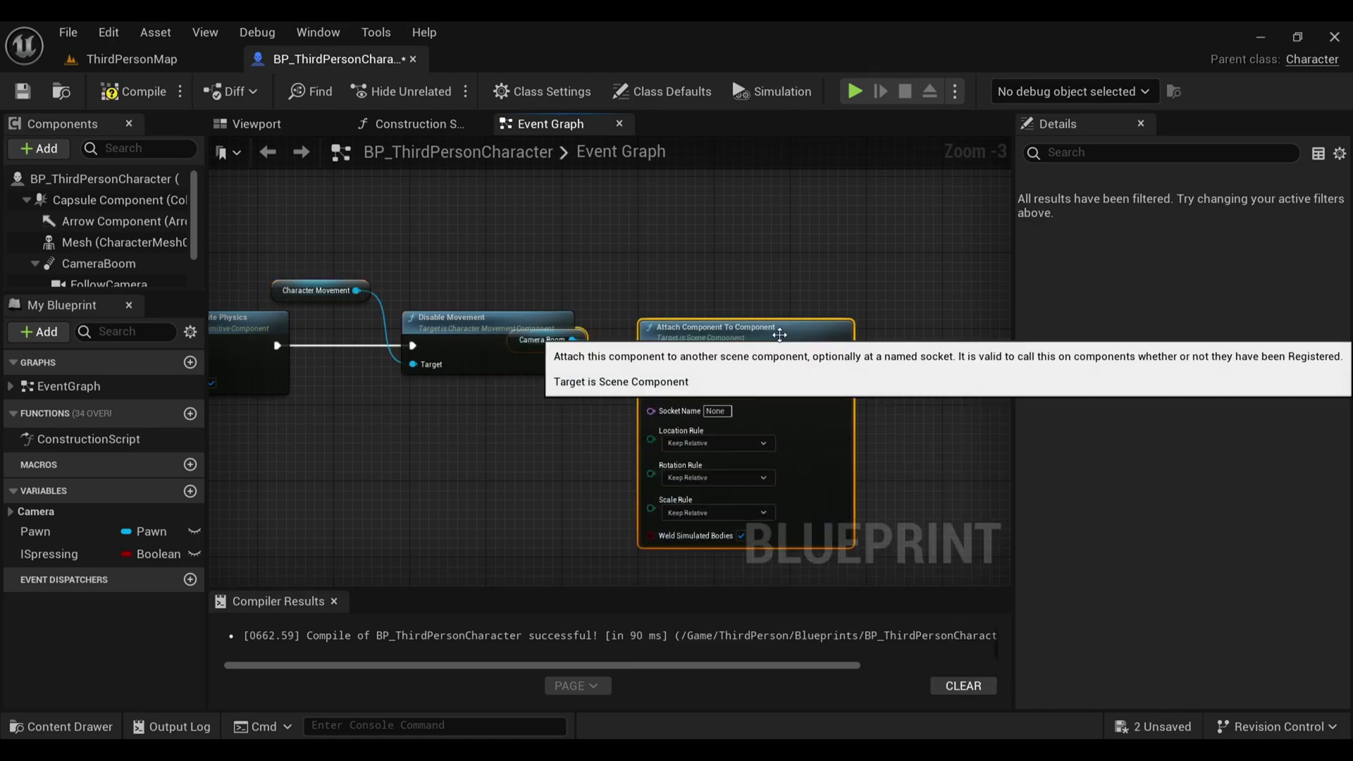
drag(821, 326, 828, 286)
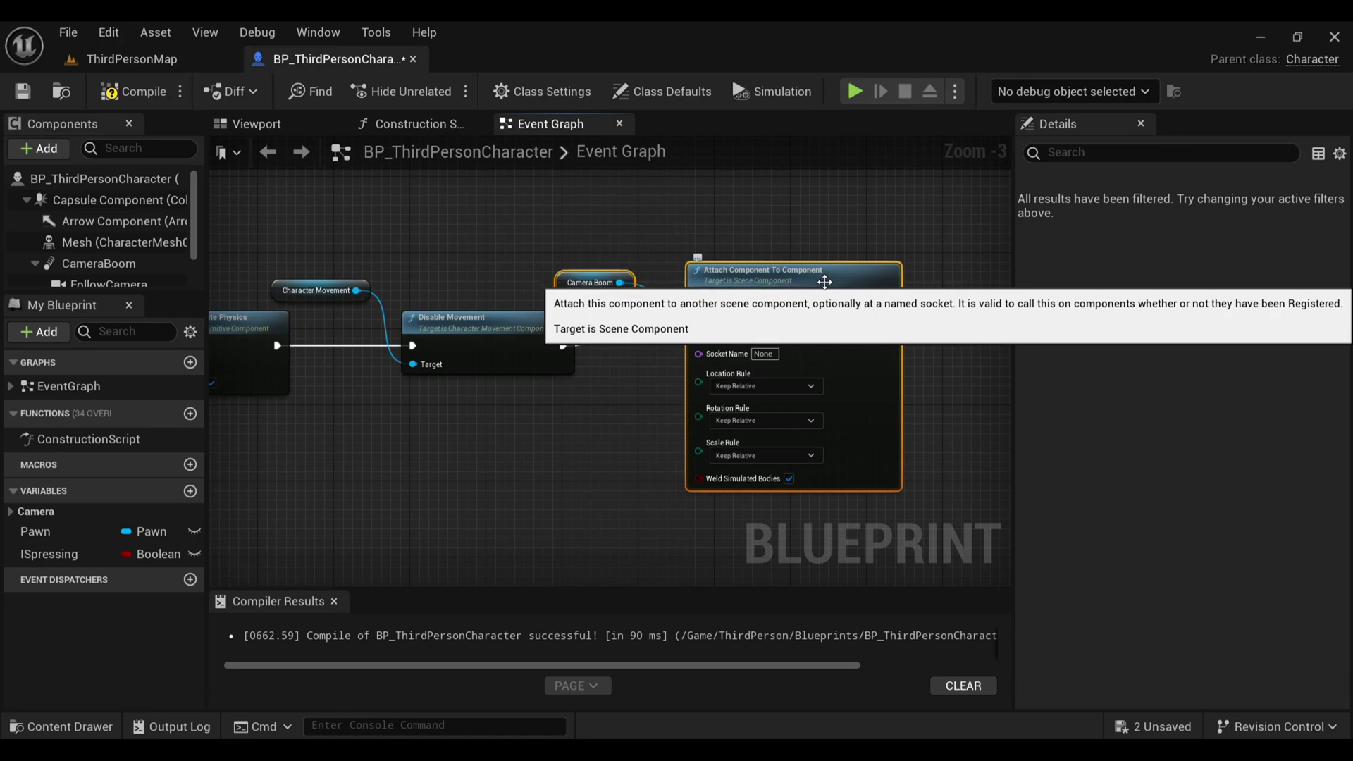
scroll(825, 296, up, 3)
click(83, 241)
Connect a Mesh getter to the attach node's Parent input, then select its Socket Name field
drag(83, 242, 383, 226)
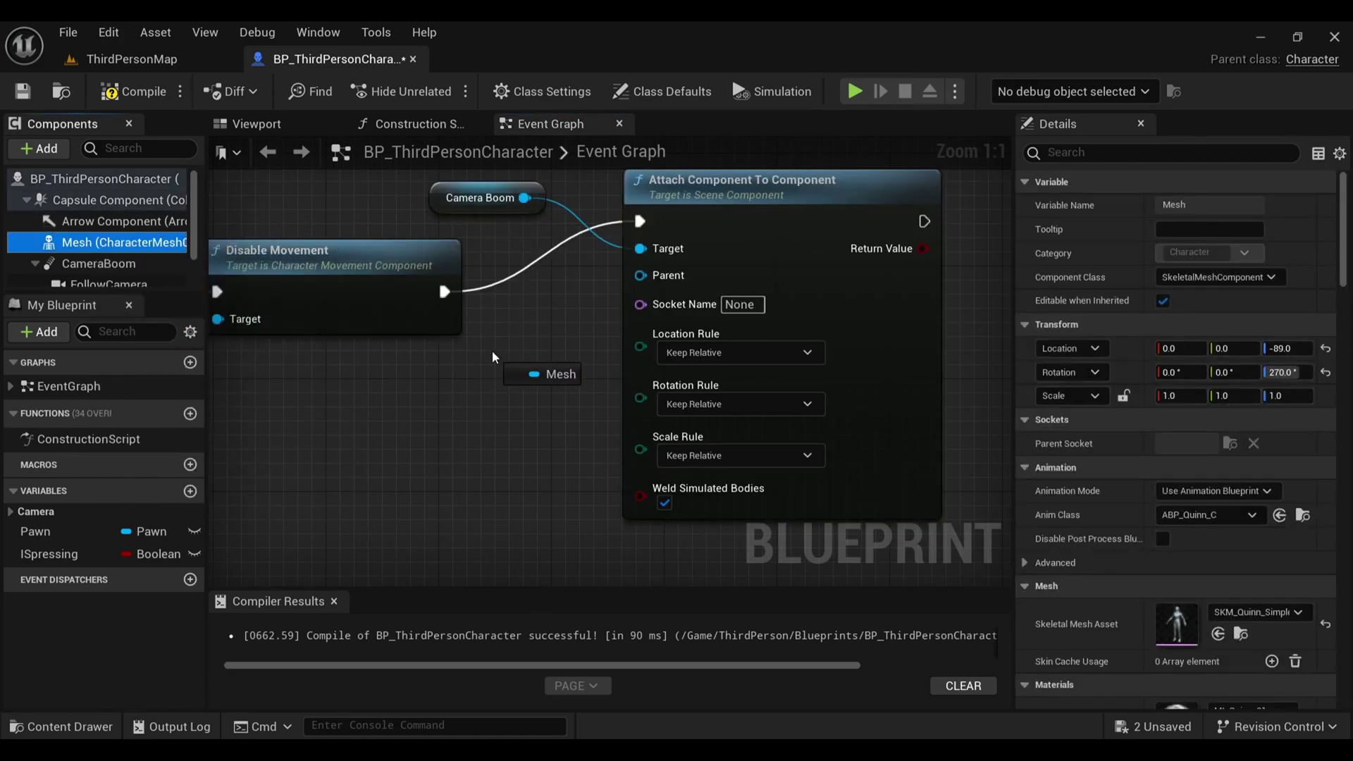
drag(492, 349, 484, 340)
drag(576, 354, 601, 315)
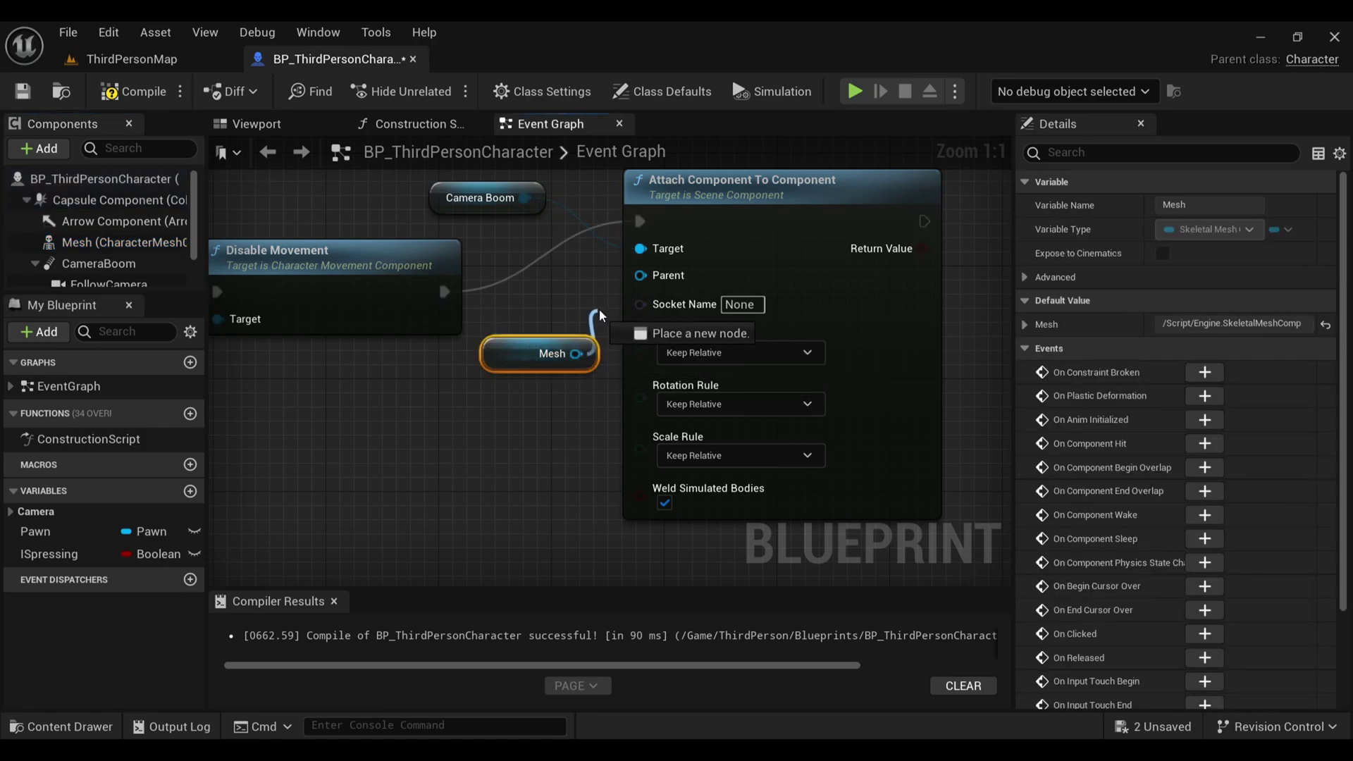
drag(644, 274, 644, 275)
right_drag(582, 432, 643, 411)
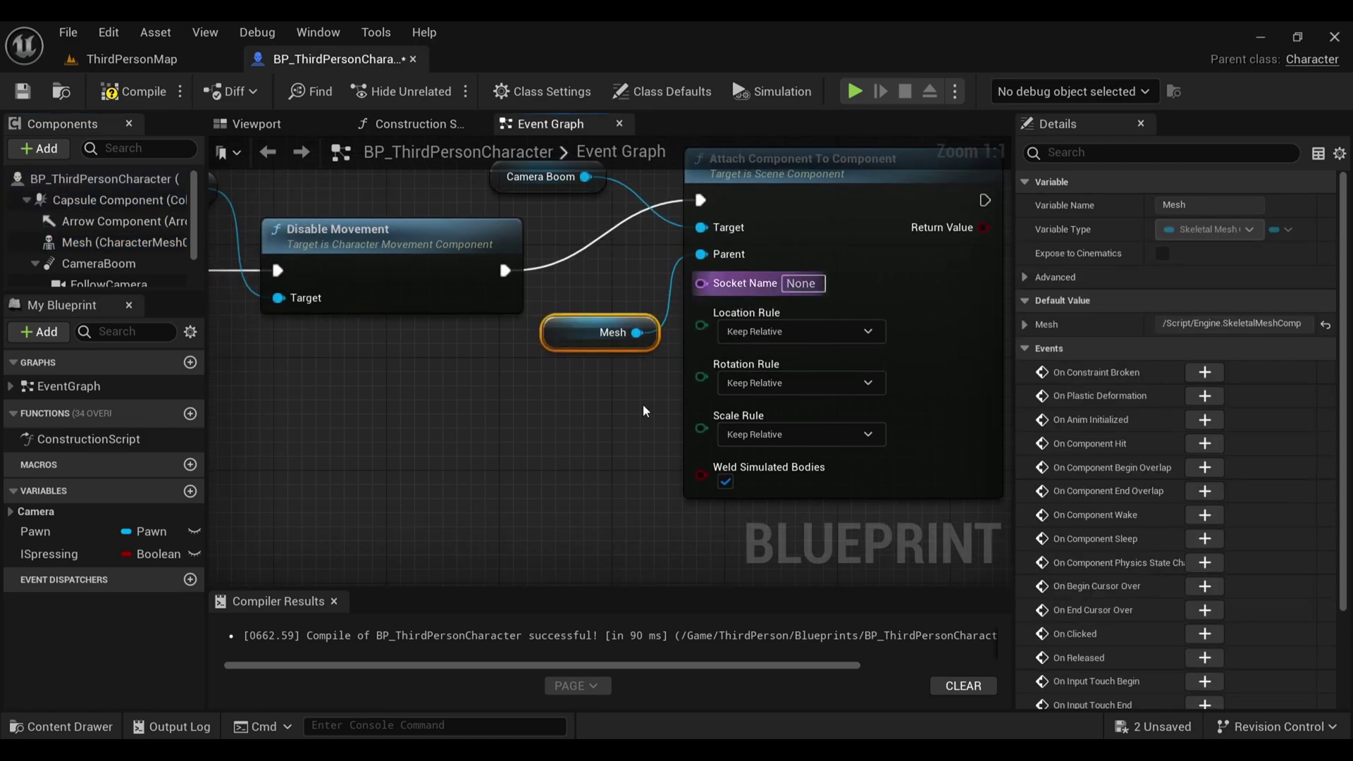
right_drag(538, 458, 446, 453)
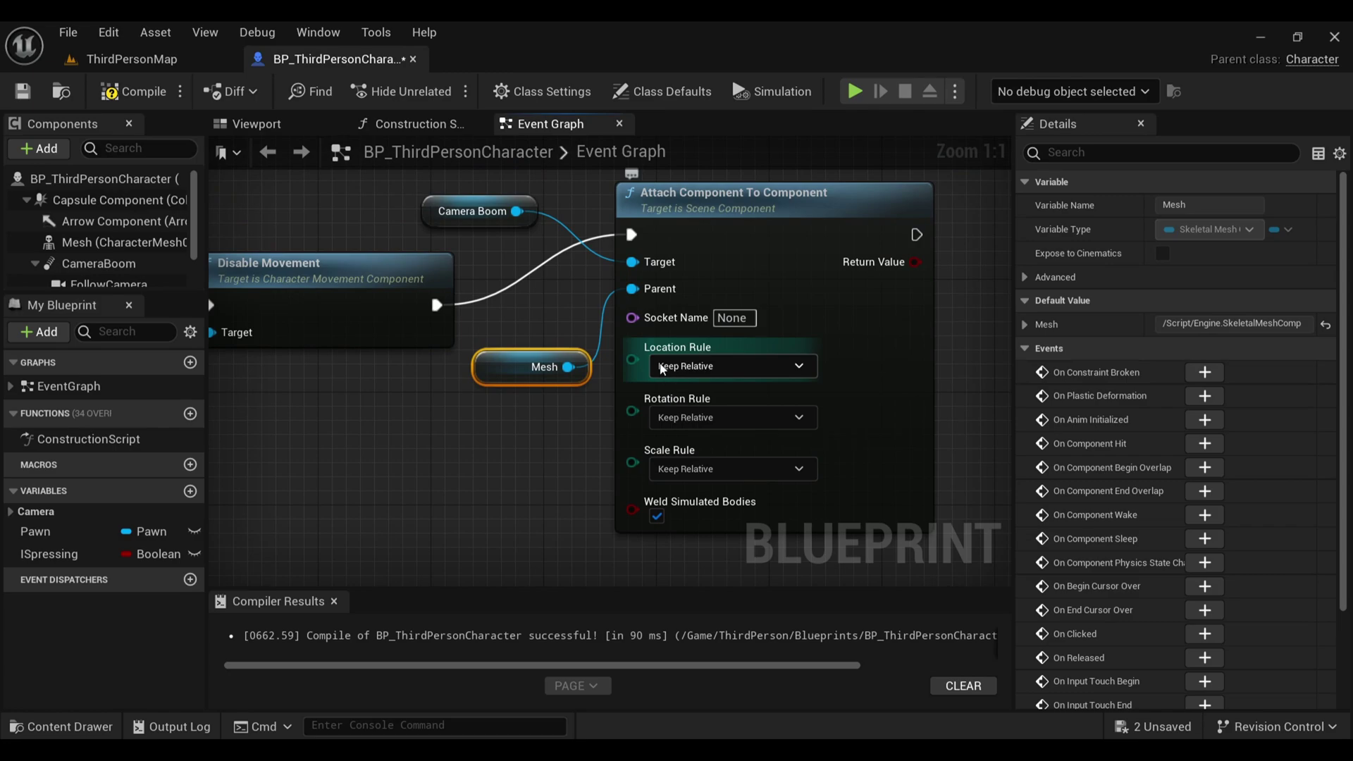
right_drag(508, 484, 343, 452)
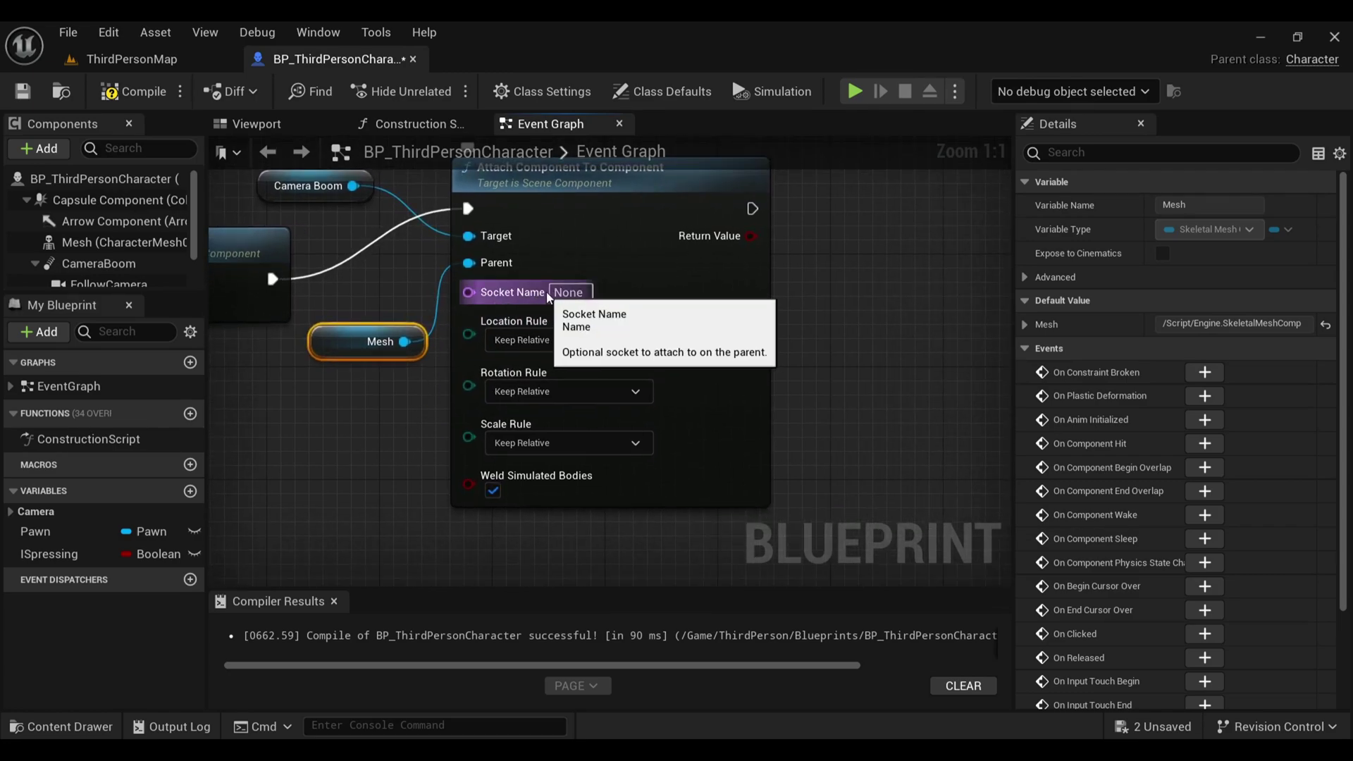
click(571, 291)
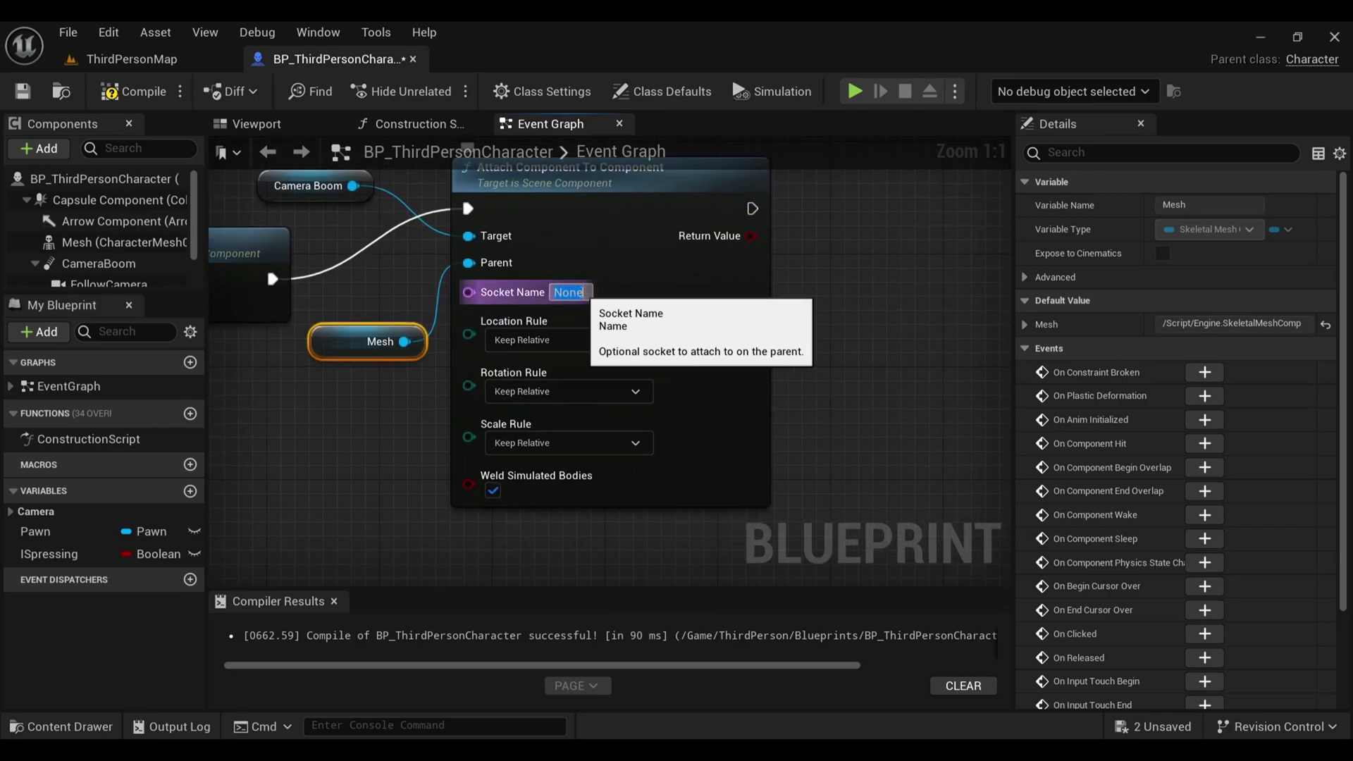
Open SK_Mannequin and confirm the pelvis bone's name in the Skeleton Tree
key(ctrl+space)
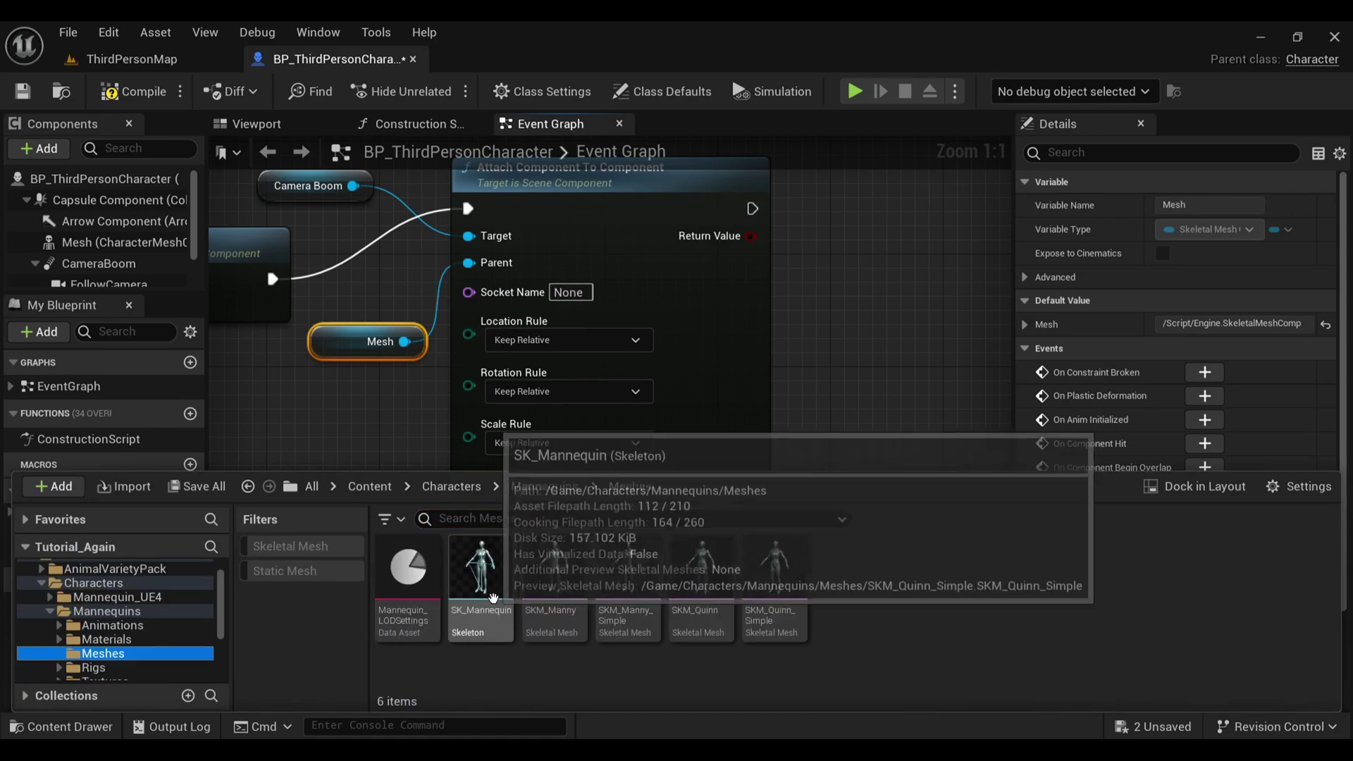
double_click(480, 572)
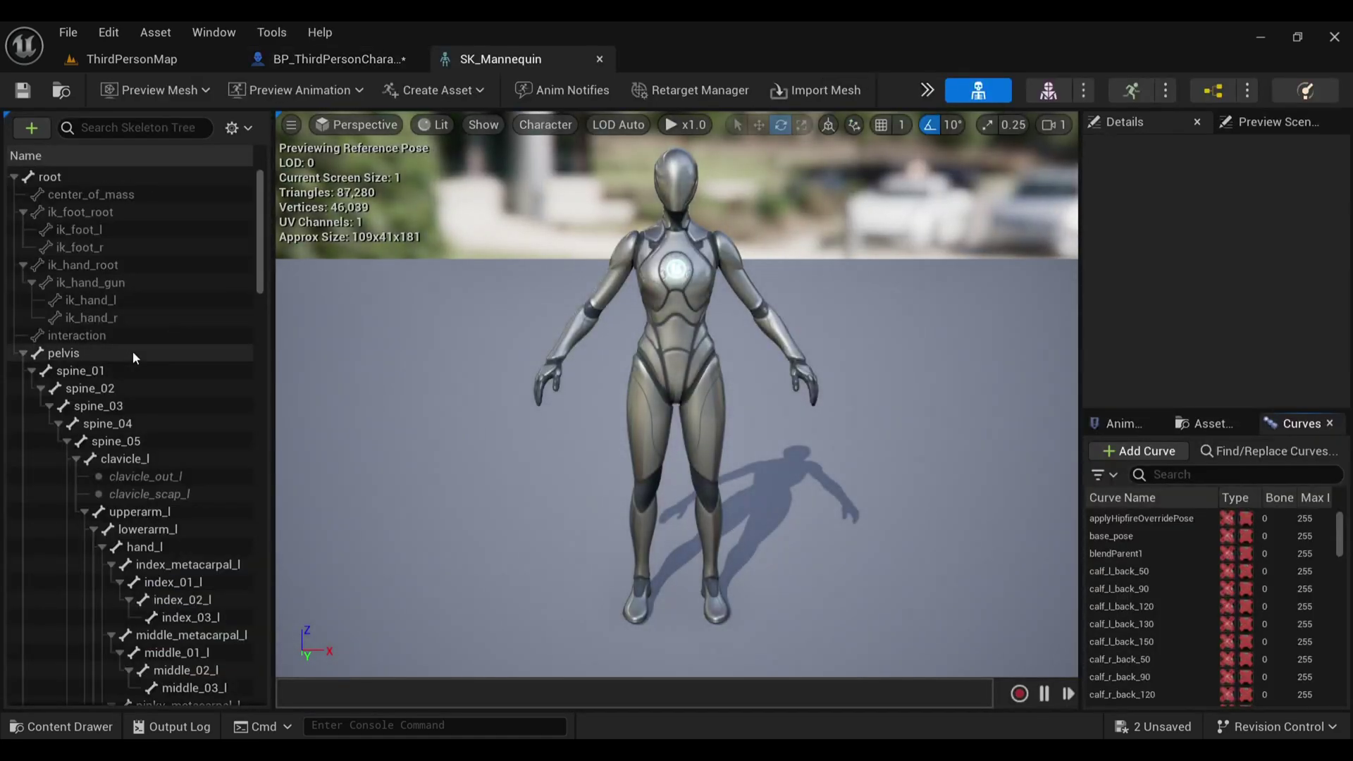
click(117, 352)
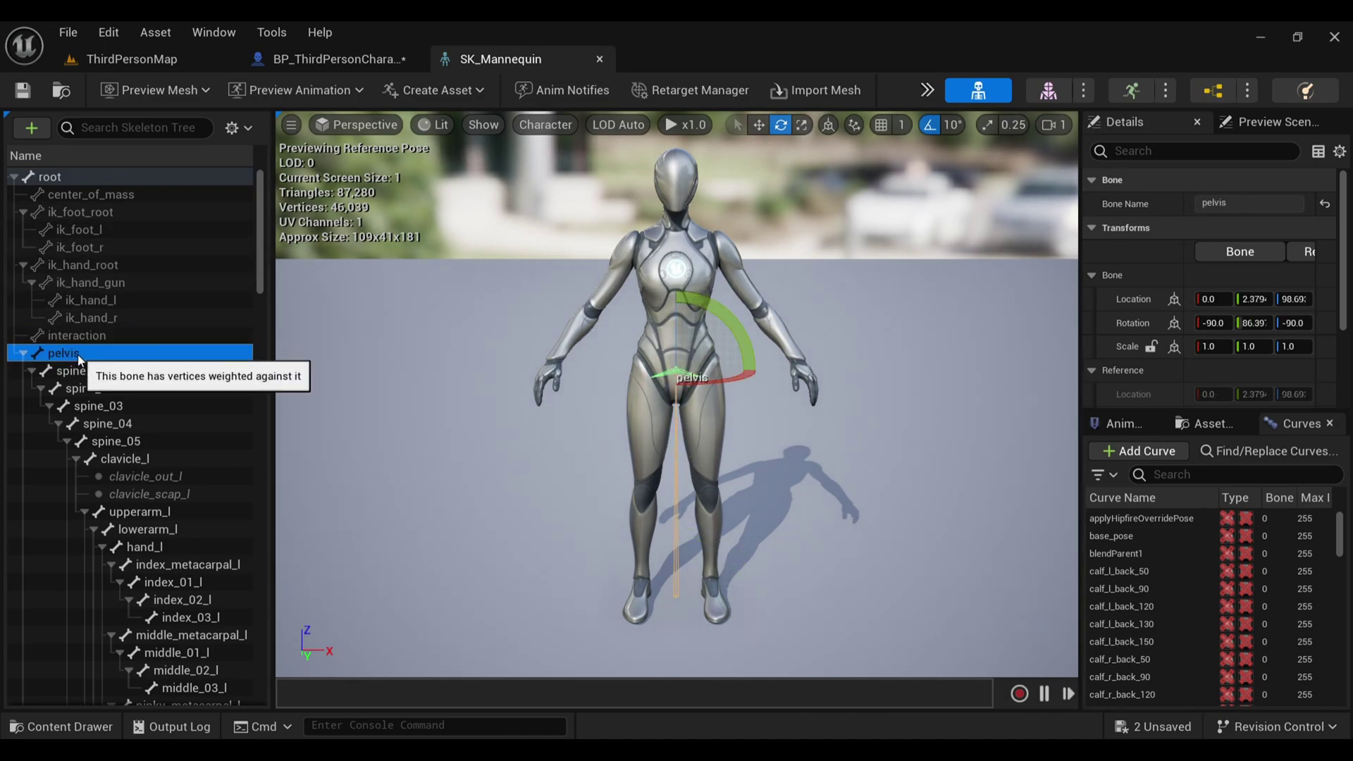
click(74, 372)
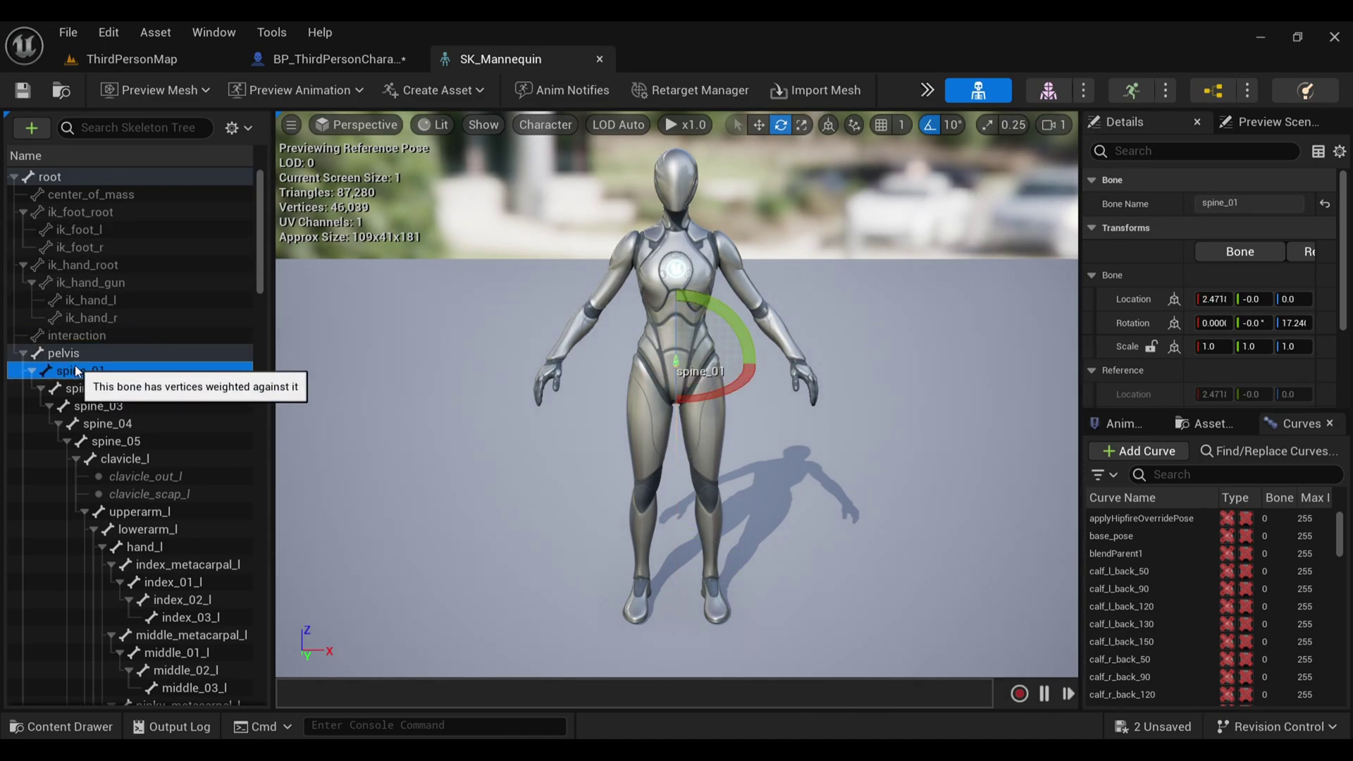
click(74, 357)
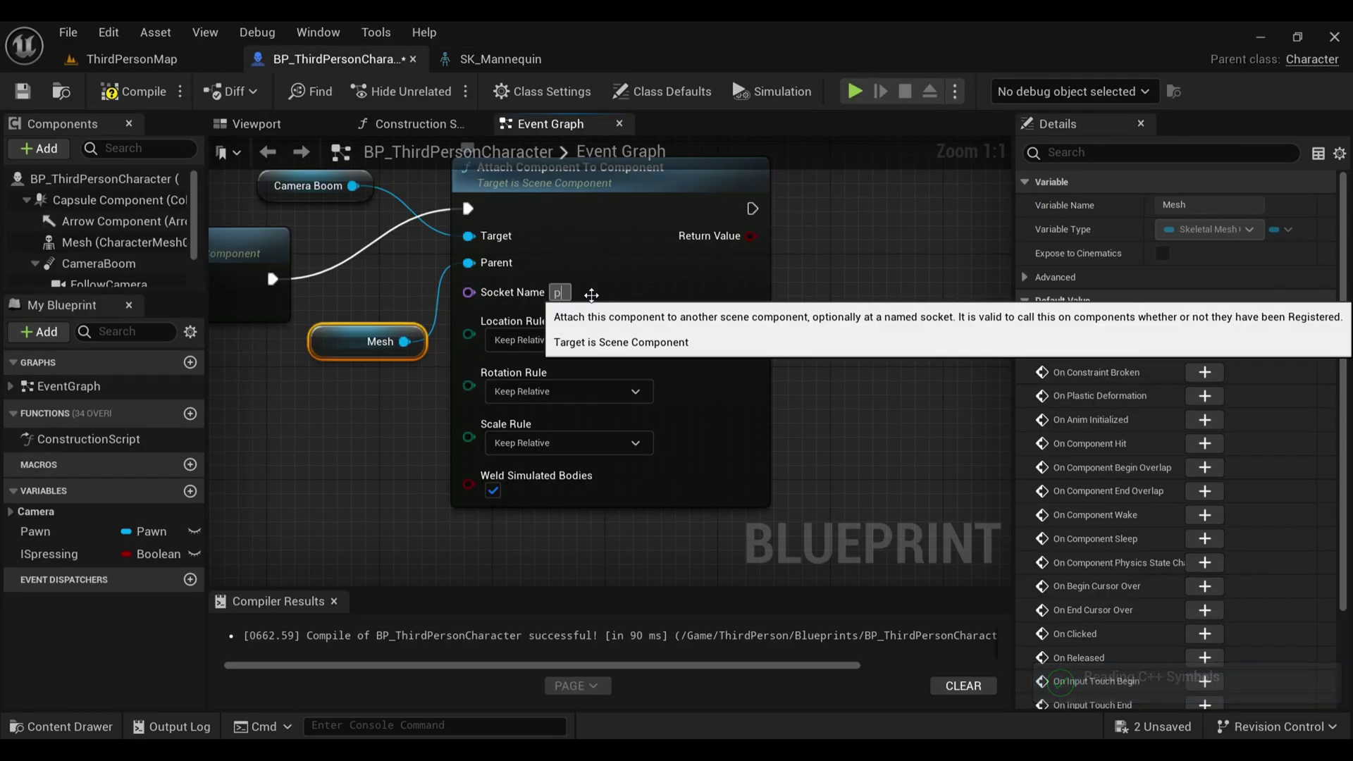
Set the Attach Component To Component node's Socket Name to pelvis
text(elvis)
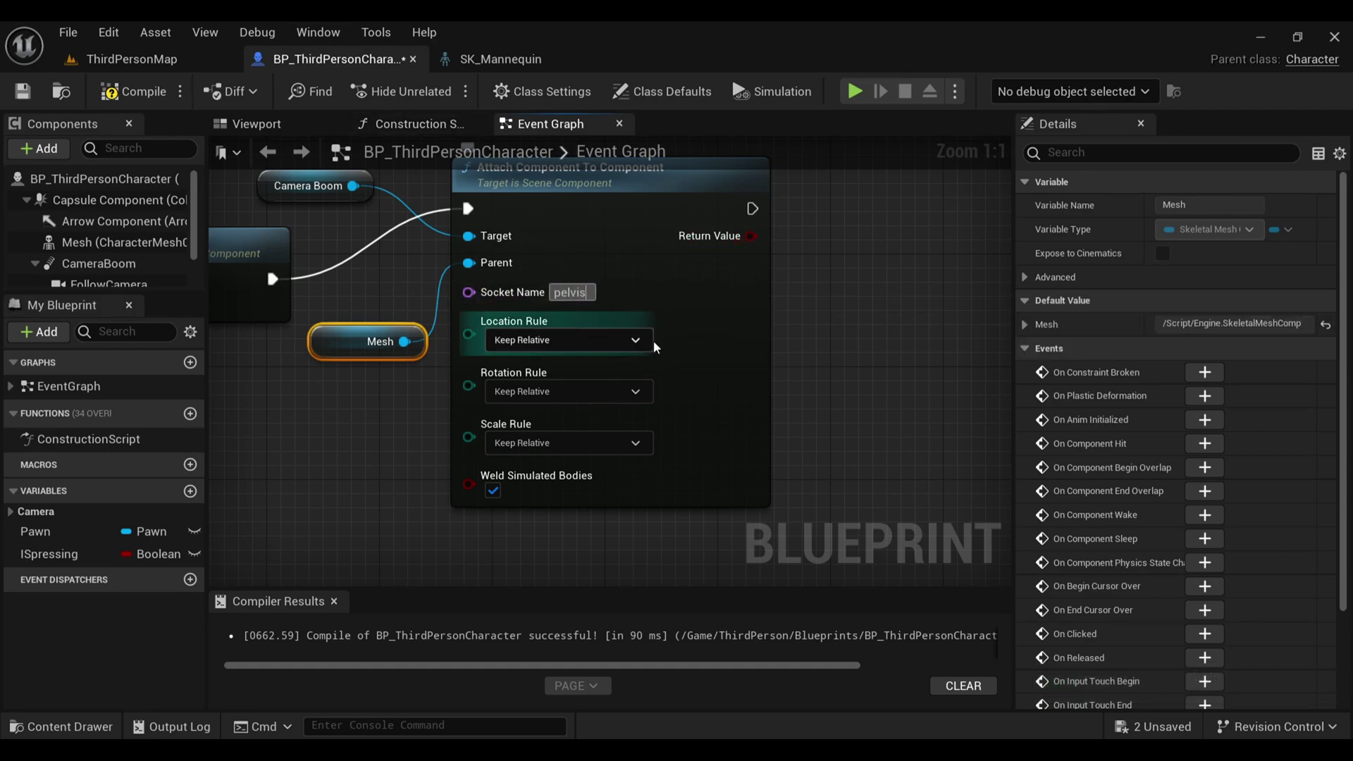
key(Return)
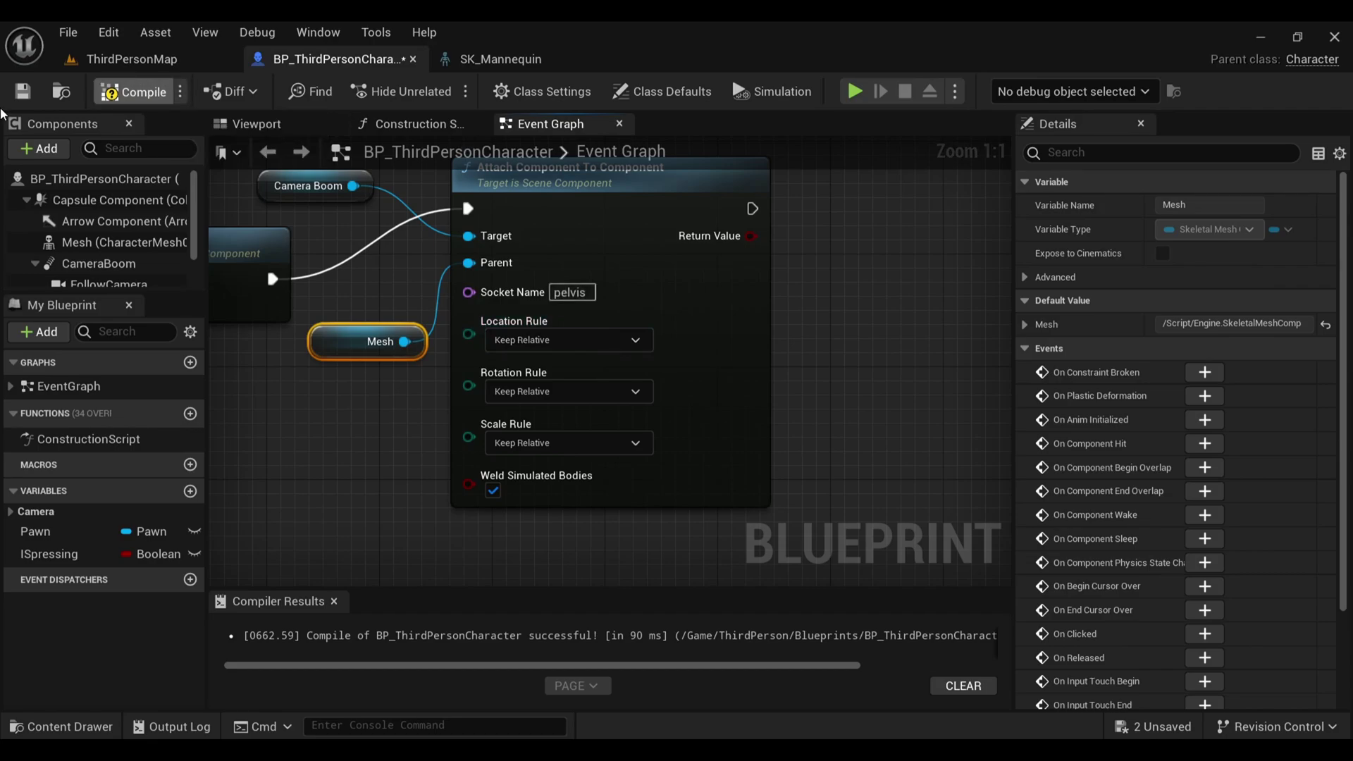
Save the character Blueprint and start a play test in ThirdPersonMap
click(24, 98)
click(130, 60)
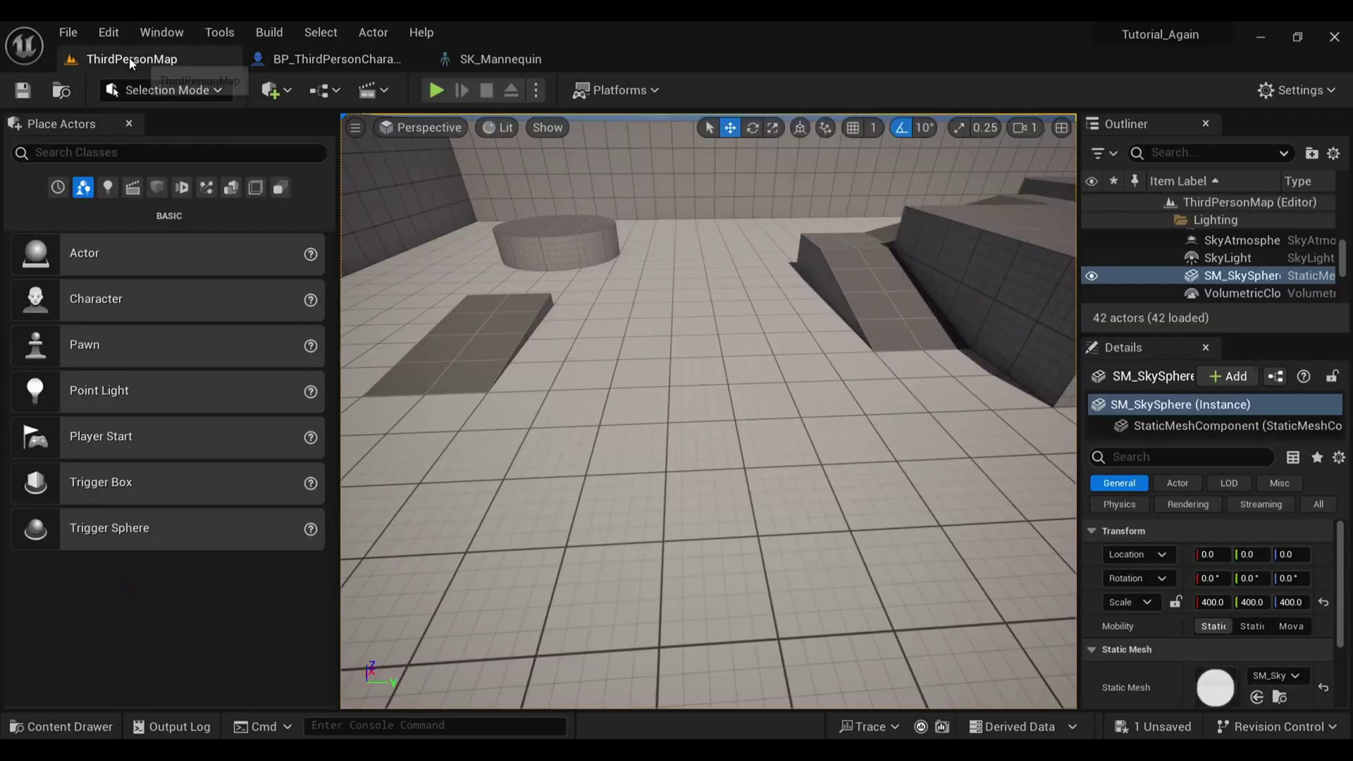
click(437, 90)
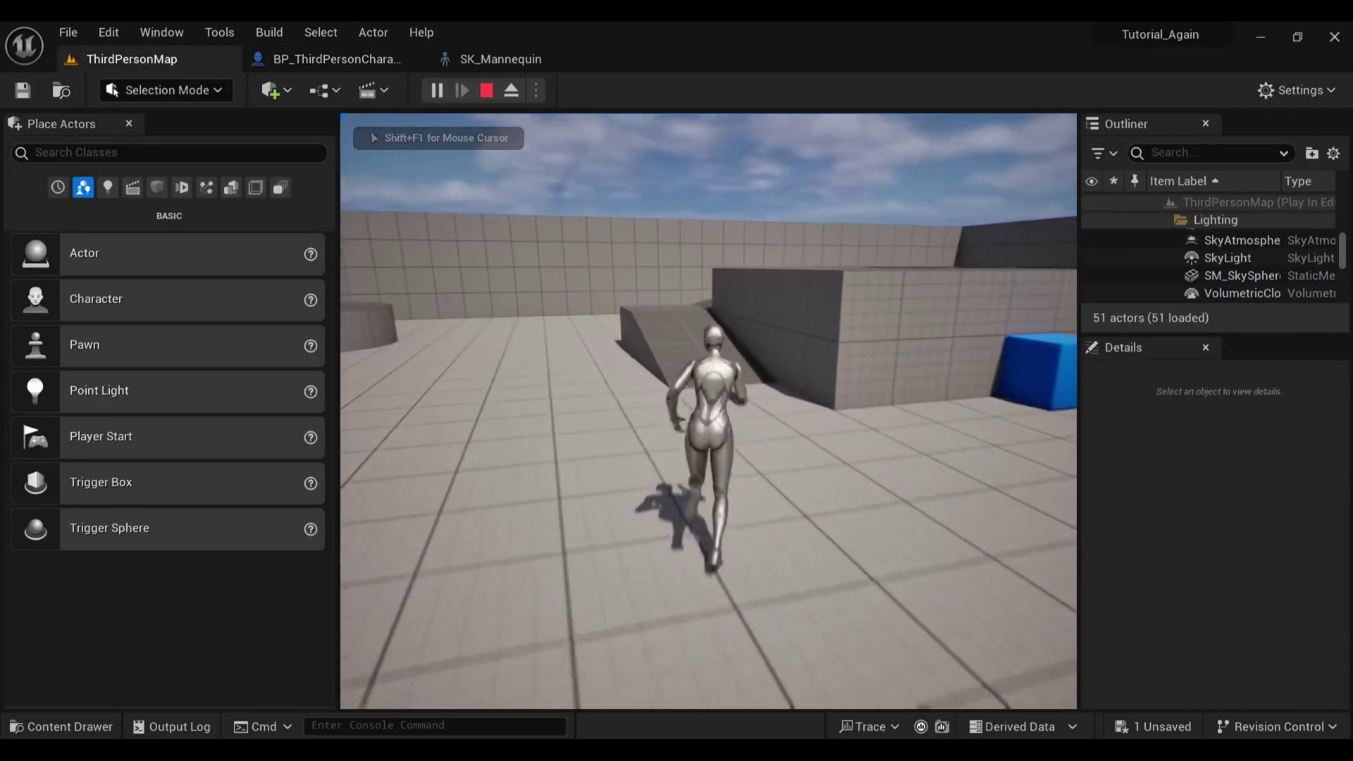
Run the mannequin toward the blue cubes until it collapses as a ragdoll
key(w)
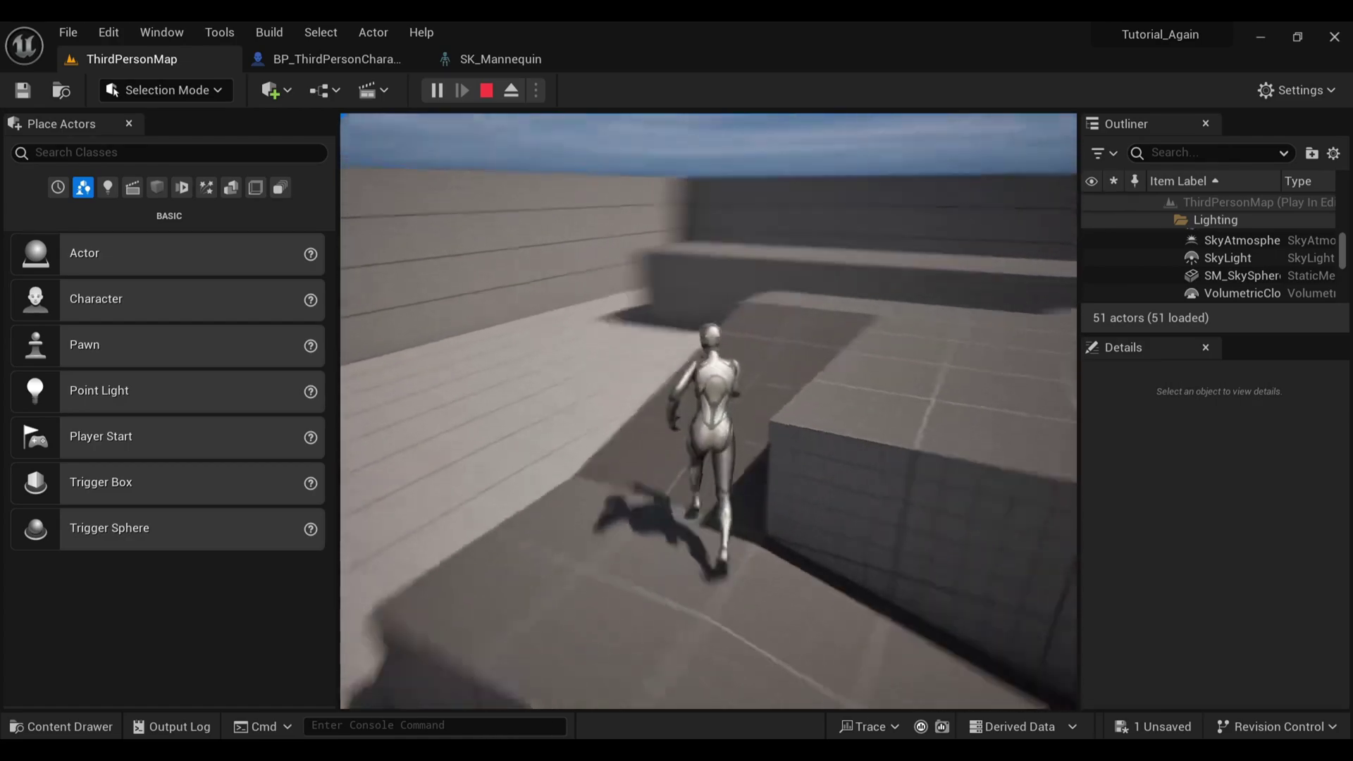
key(w)
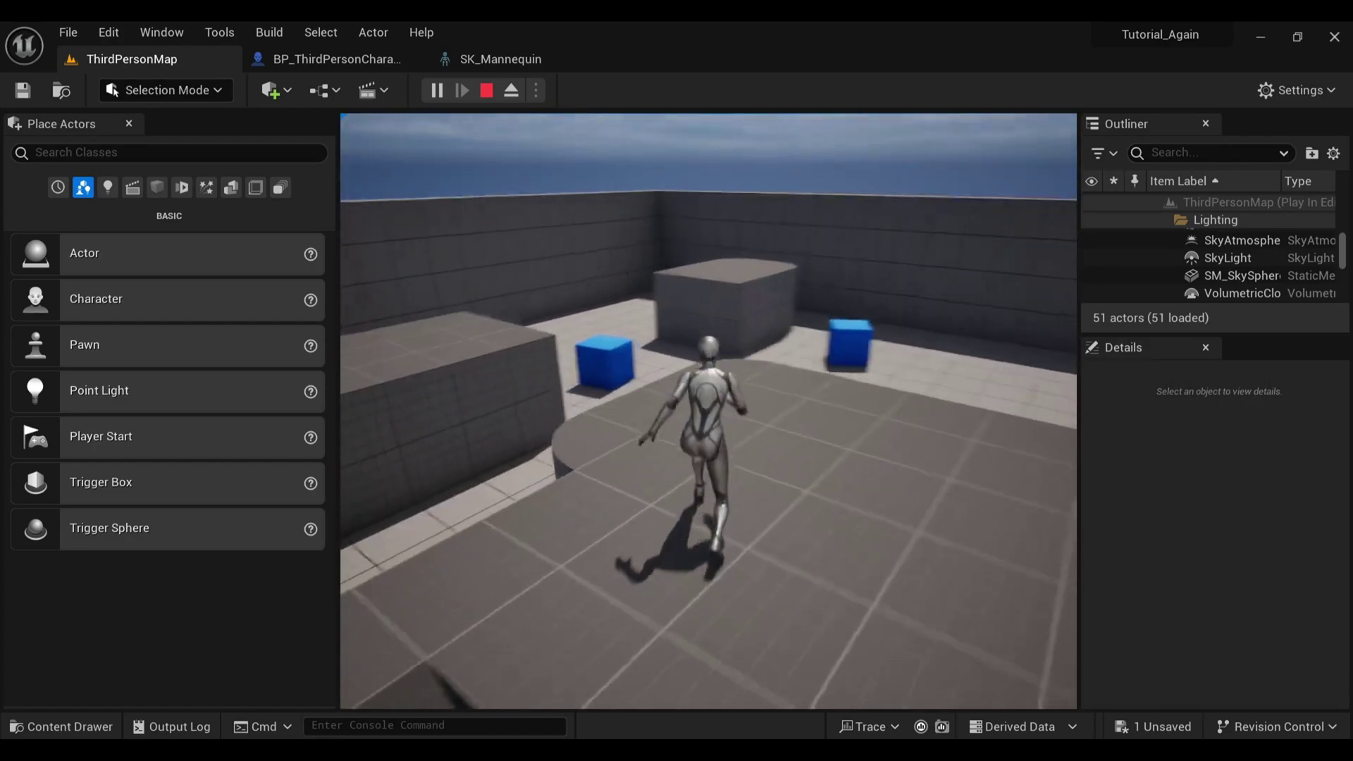
key(w)
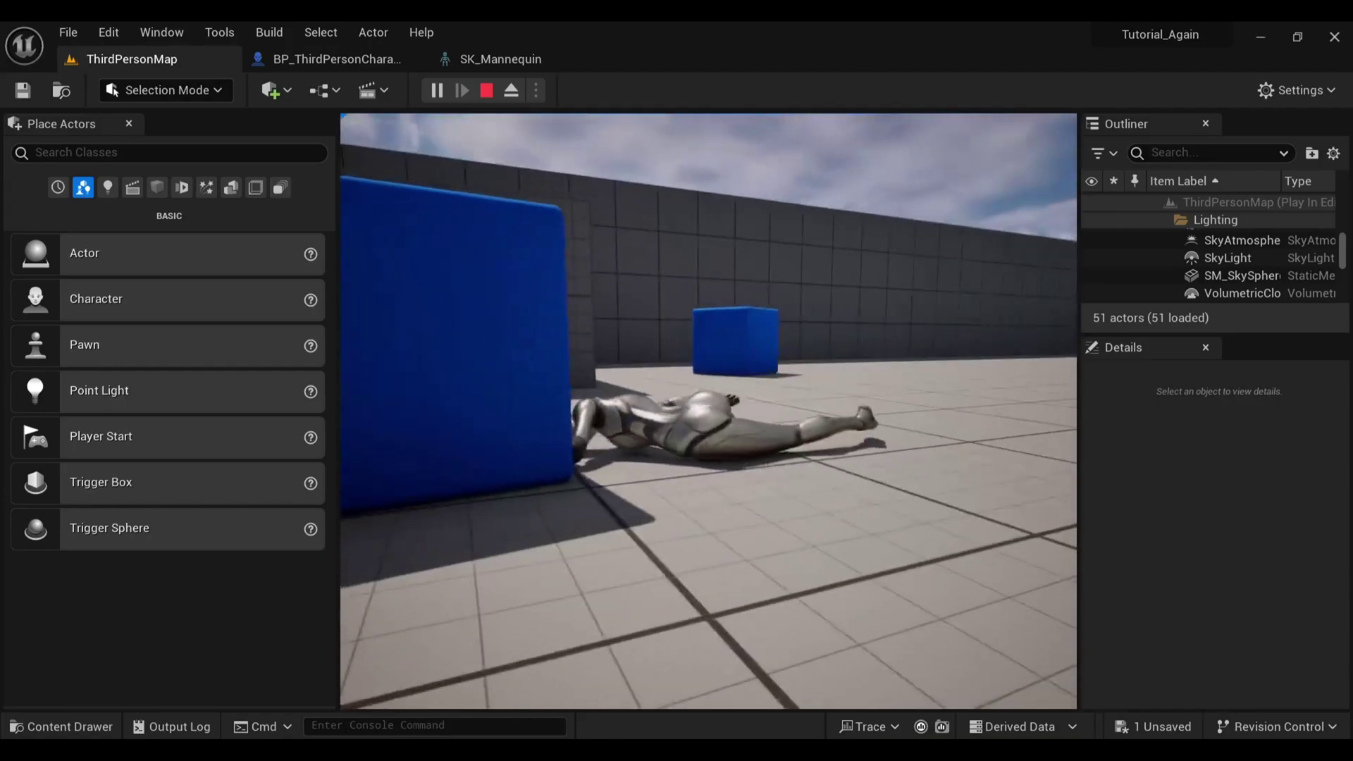